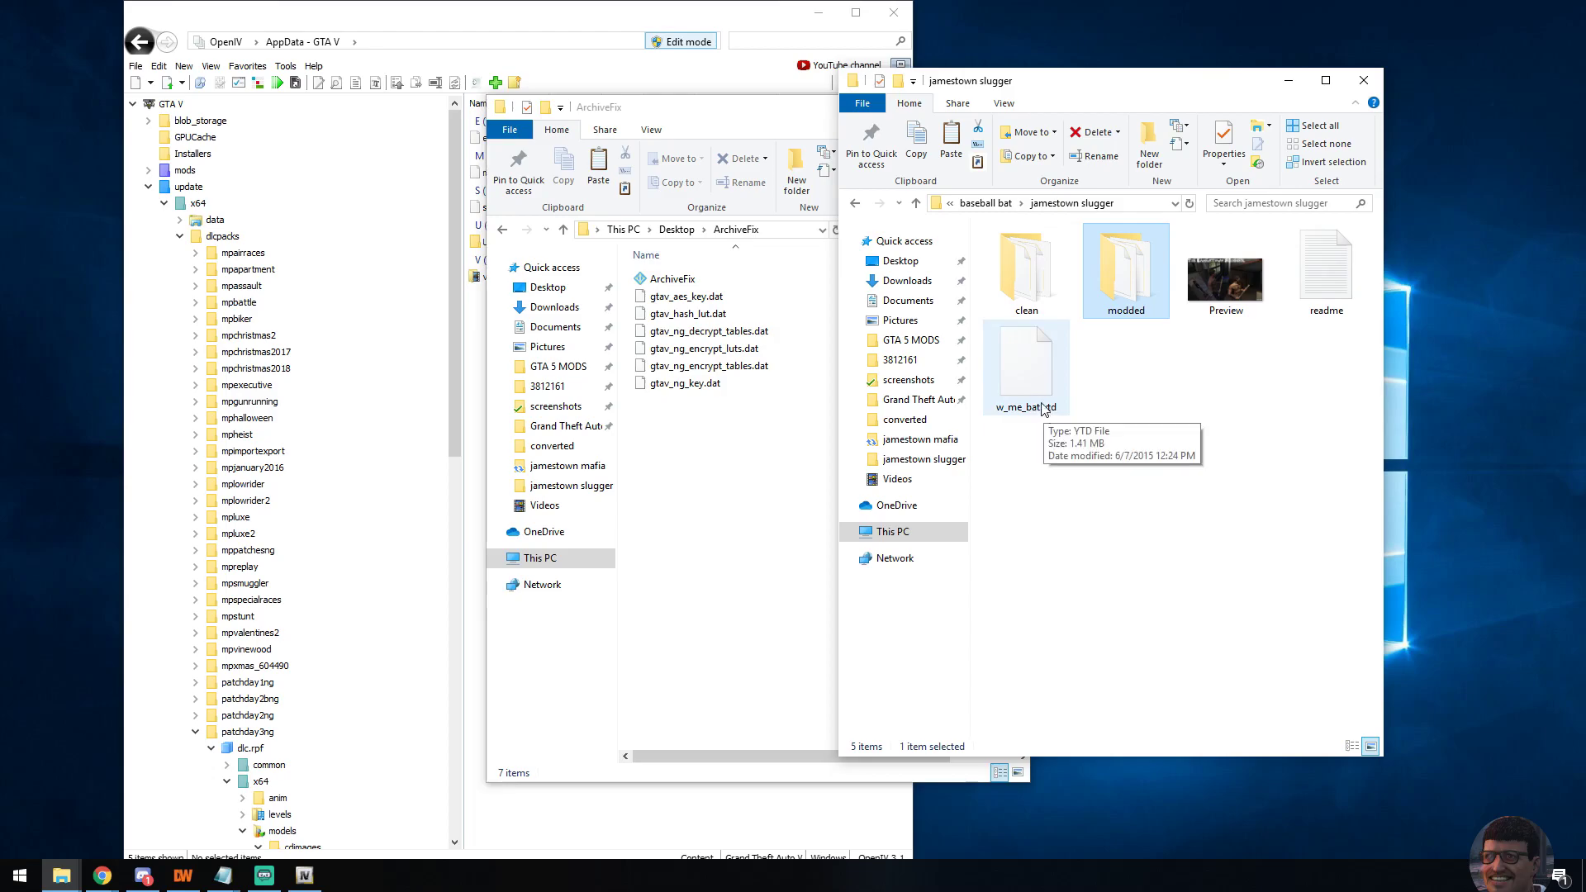
Step: Bring the ArchiveFix, OpenIV and jamestown slugger windows back to the front in turn
left_click(777, 271)
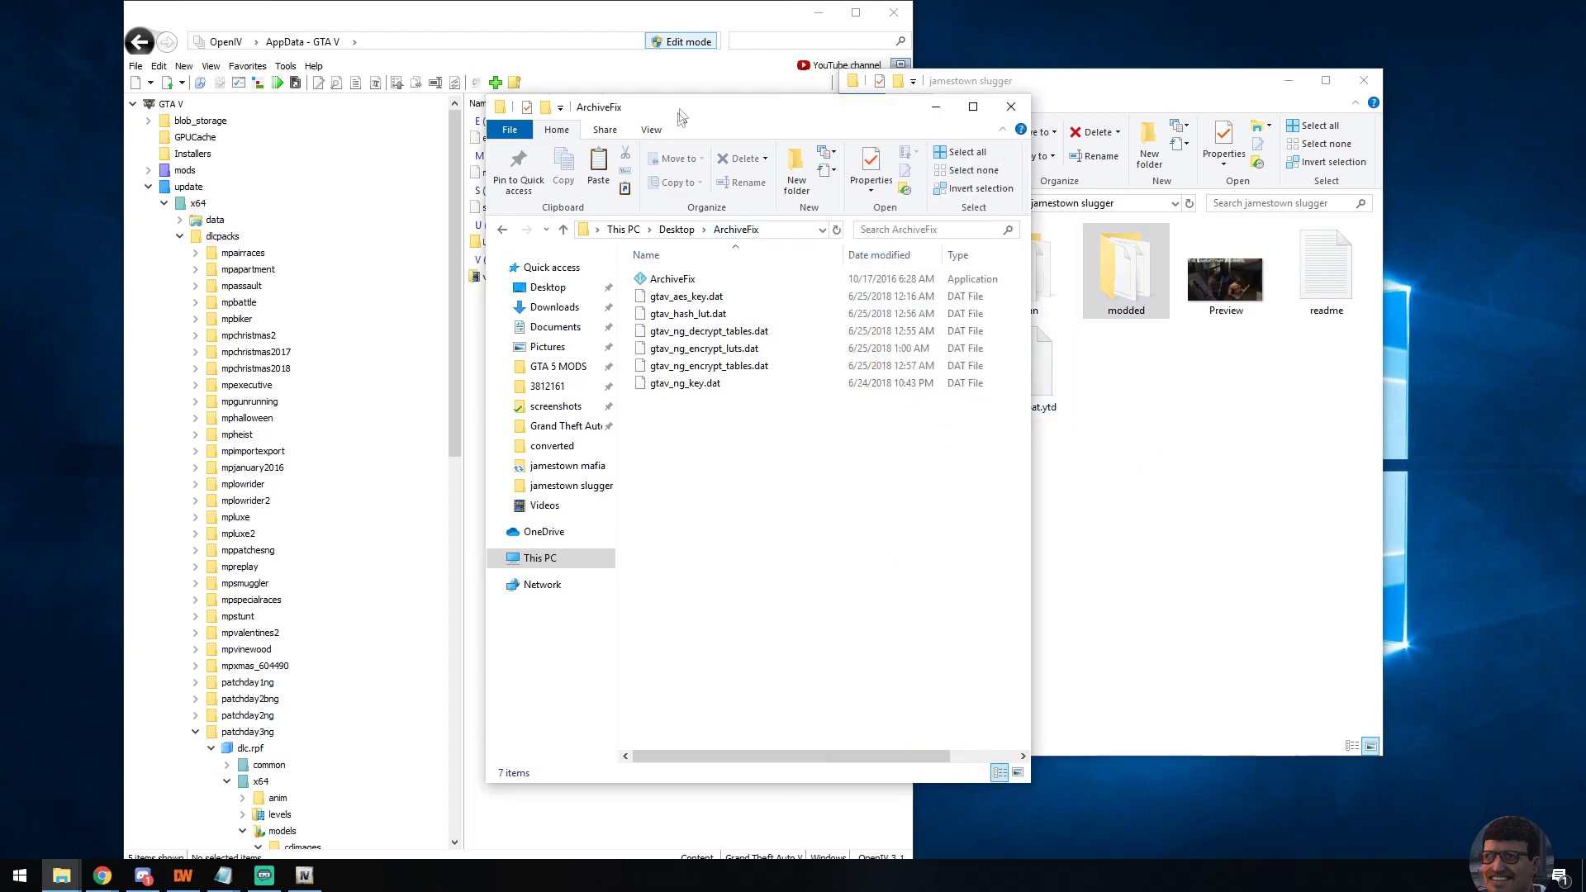
left_click(504, 20)
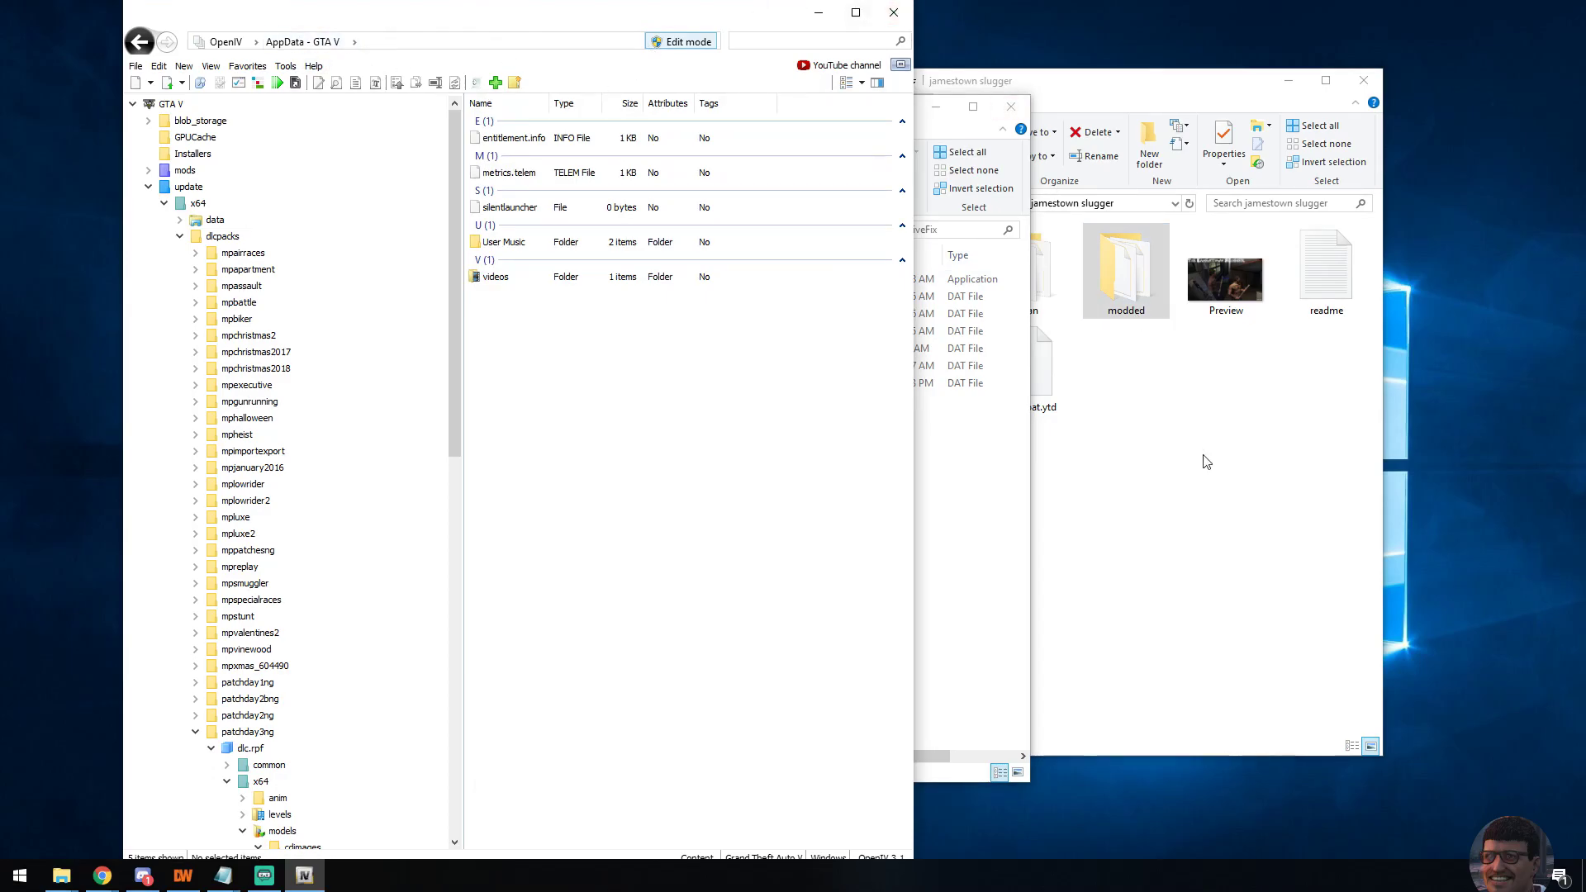
left_click(1145, 498)
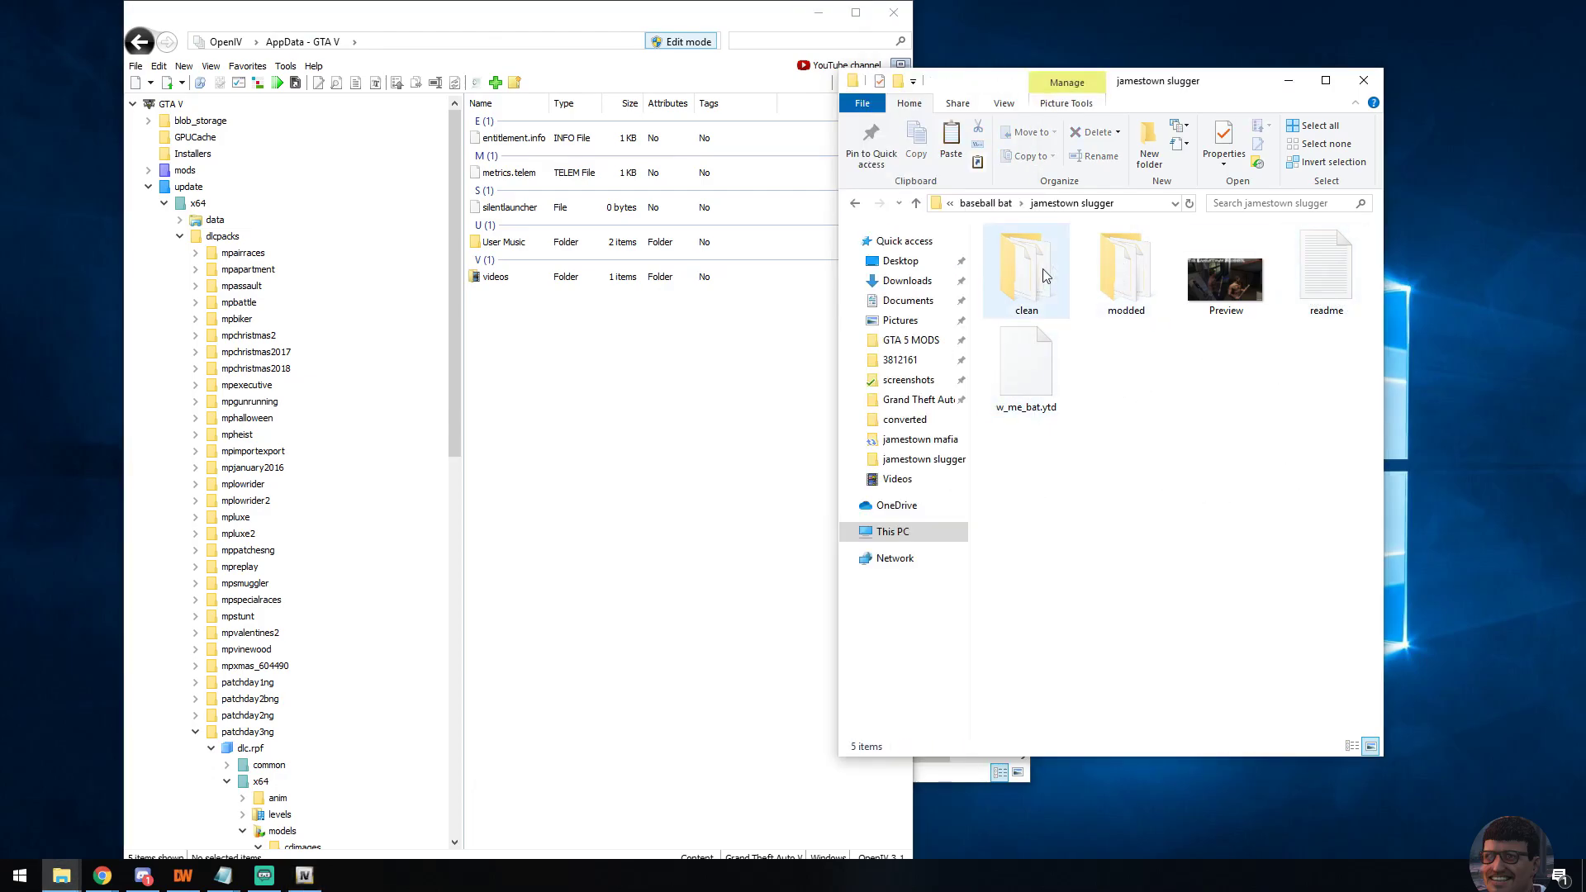
Step: Open the clean folder and select its dlc.rpf instead of weapons.rpf
mouse_move(1121, 252)
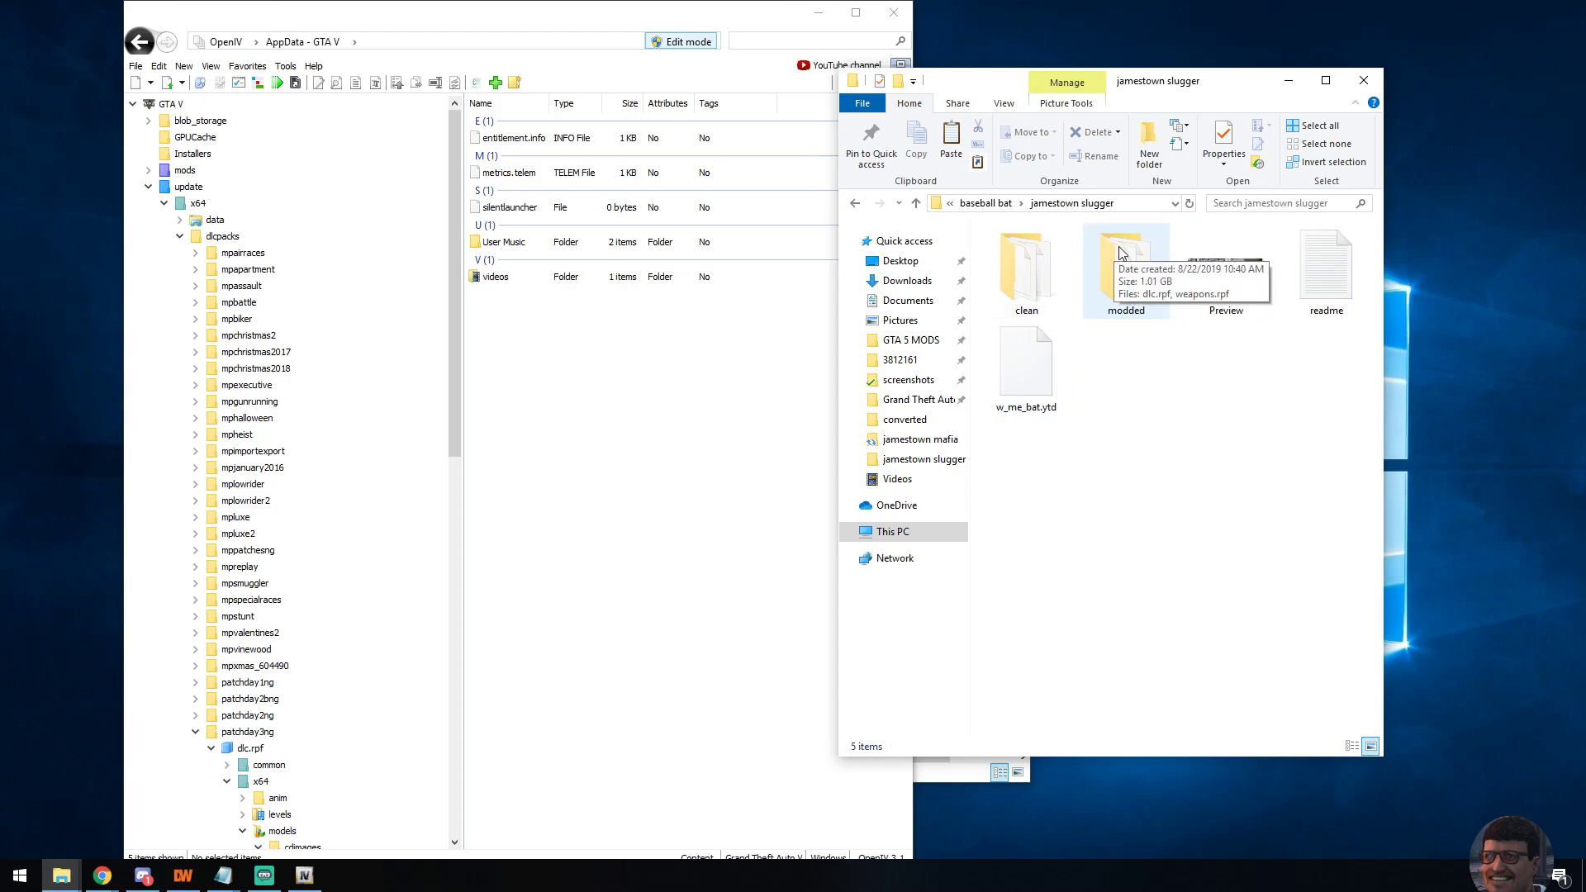
double_click(1024, 285)
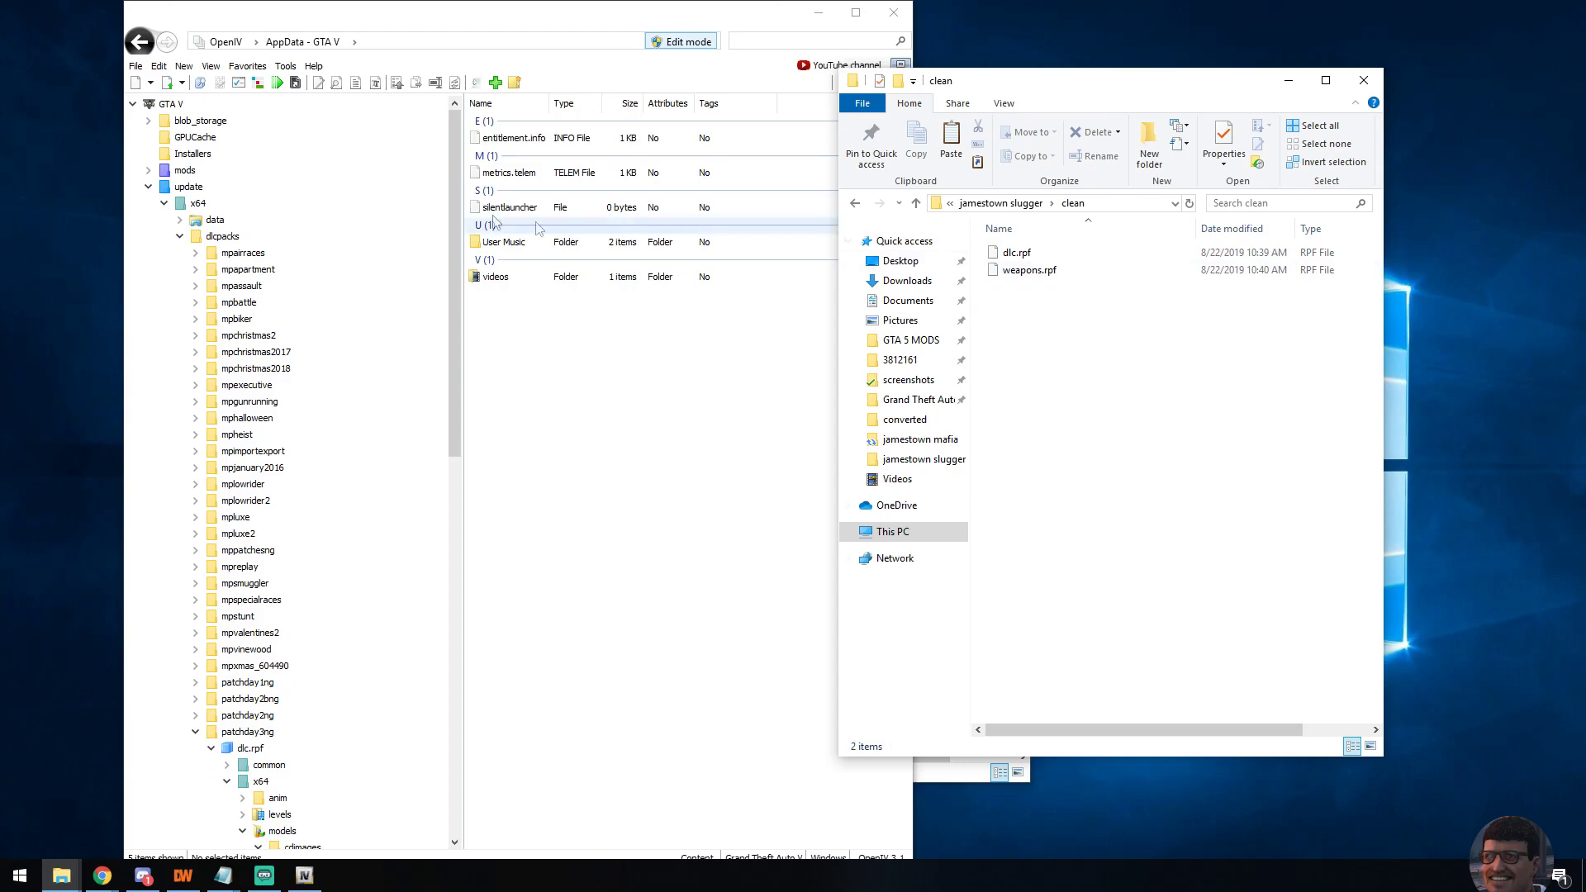
left_click_drag(503, 17, 413, 16)
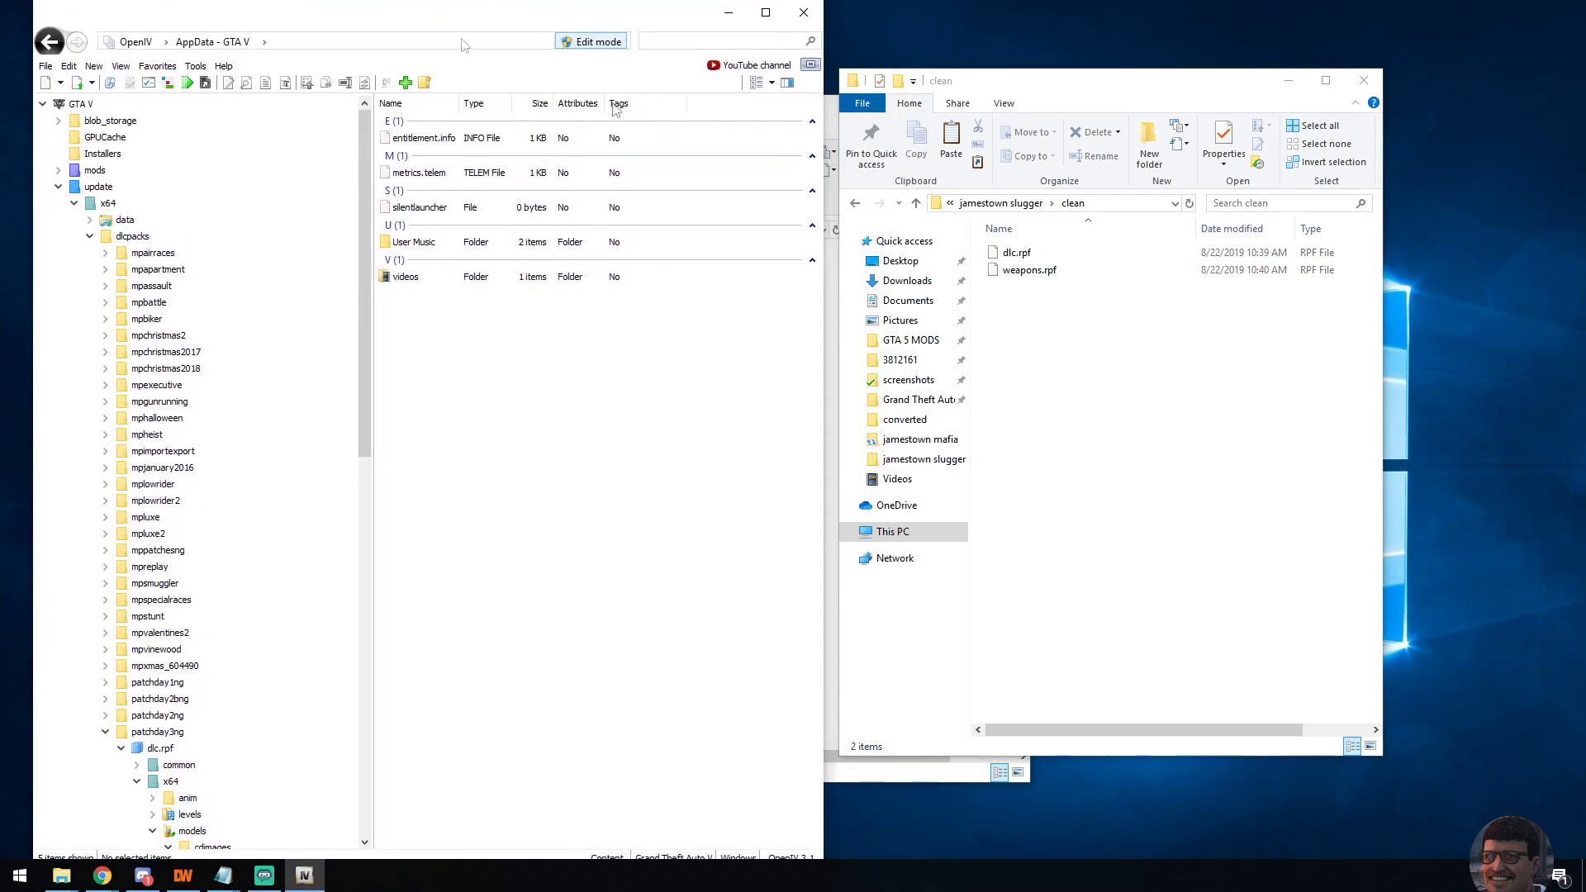
left_click(1025, 273)
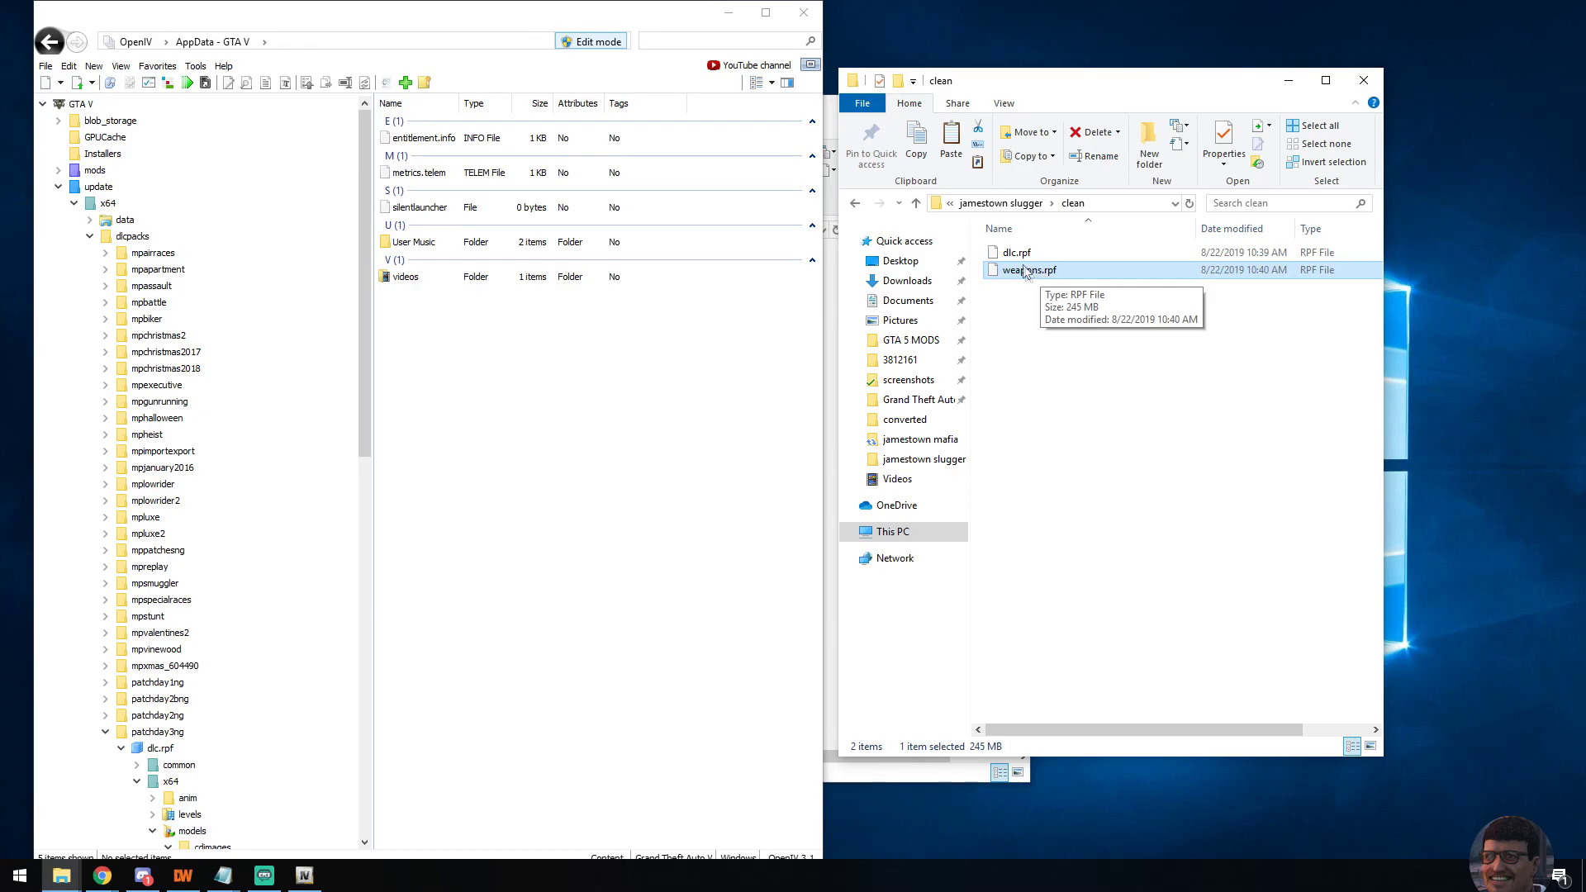
key("Up")
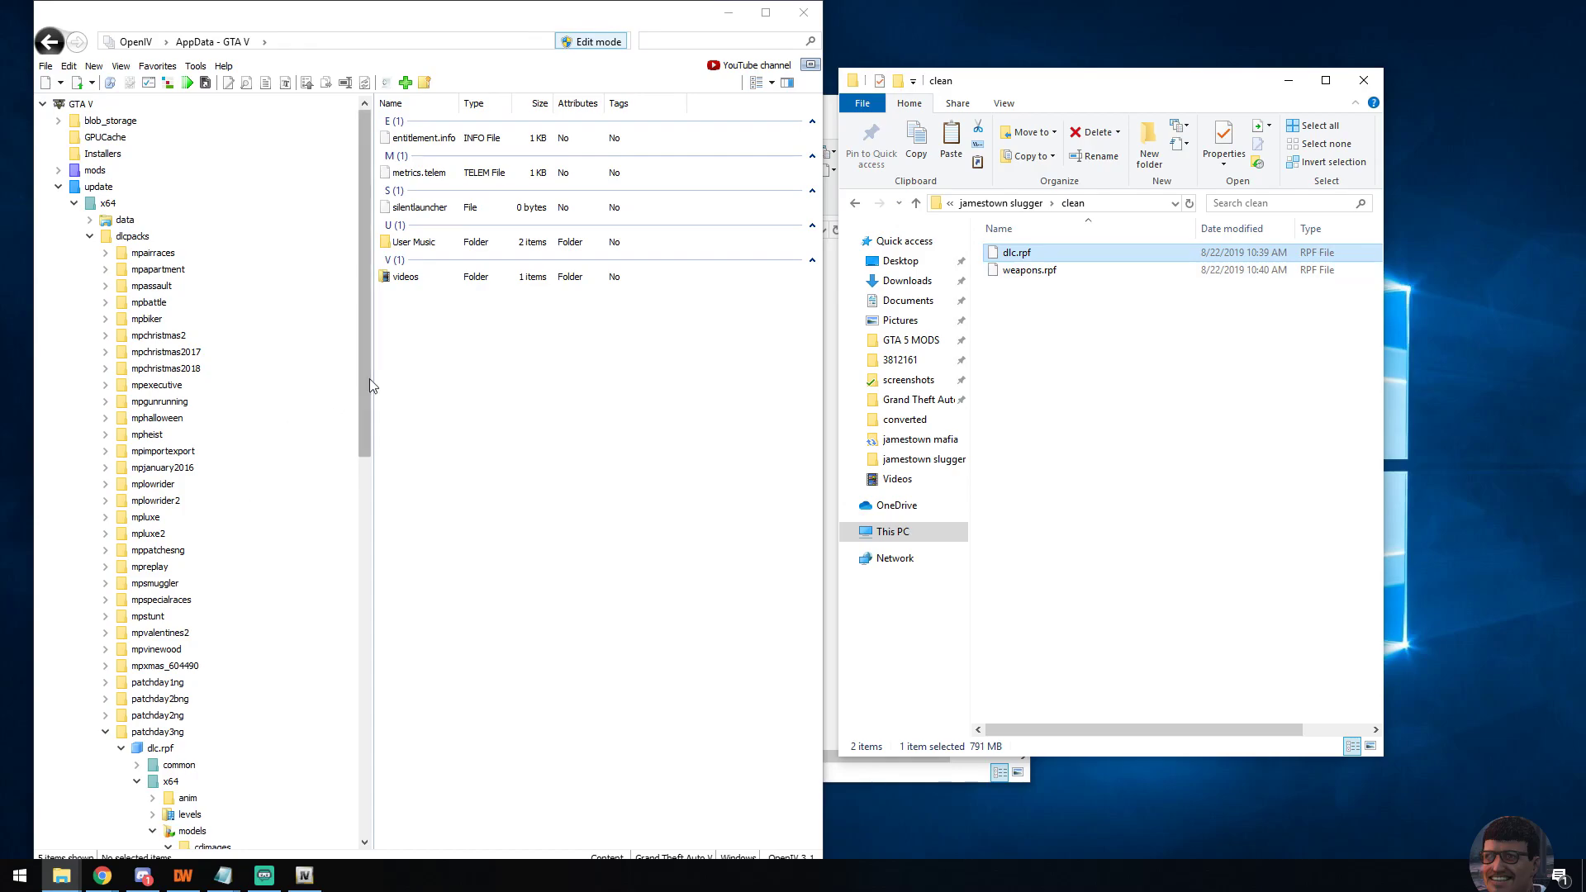
left_click_drag(370, 378, 369, 494)
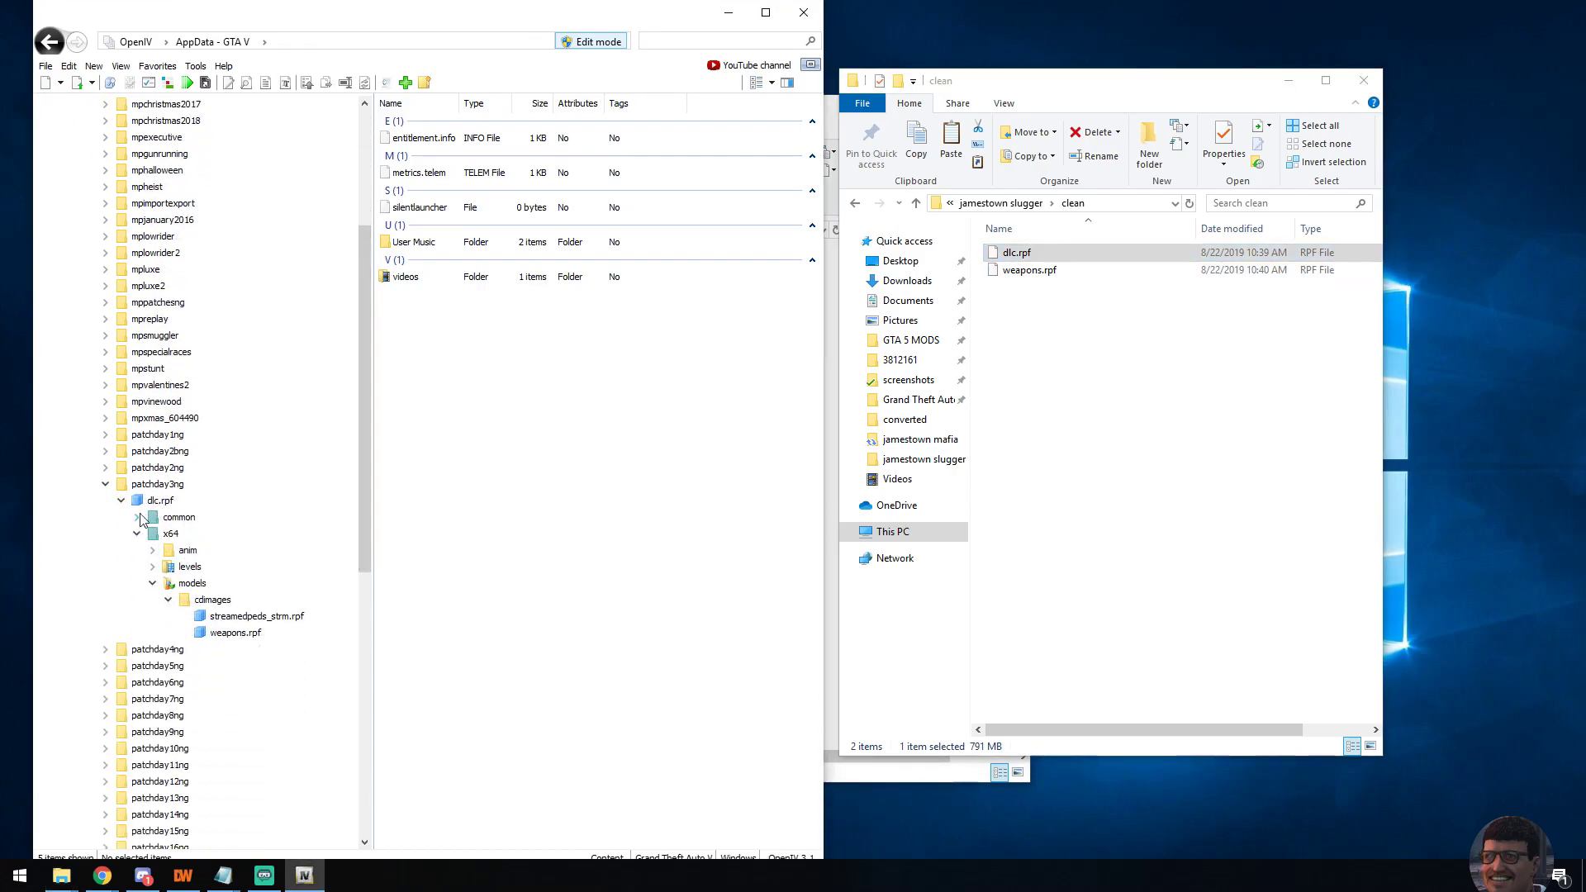
Step: List patchday3ng's live dlc.rpf (810,425 KB) in OpenIV; return Explorer to jamestown slugger
scroll(363, 462, "up", 3)
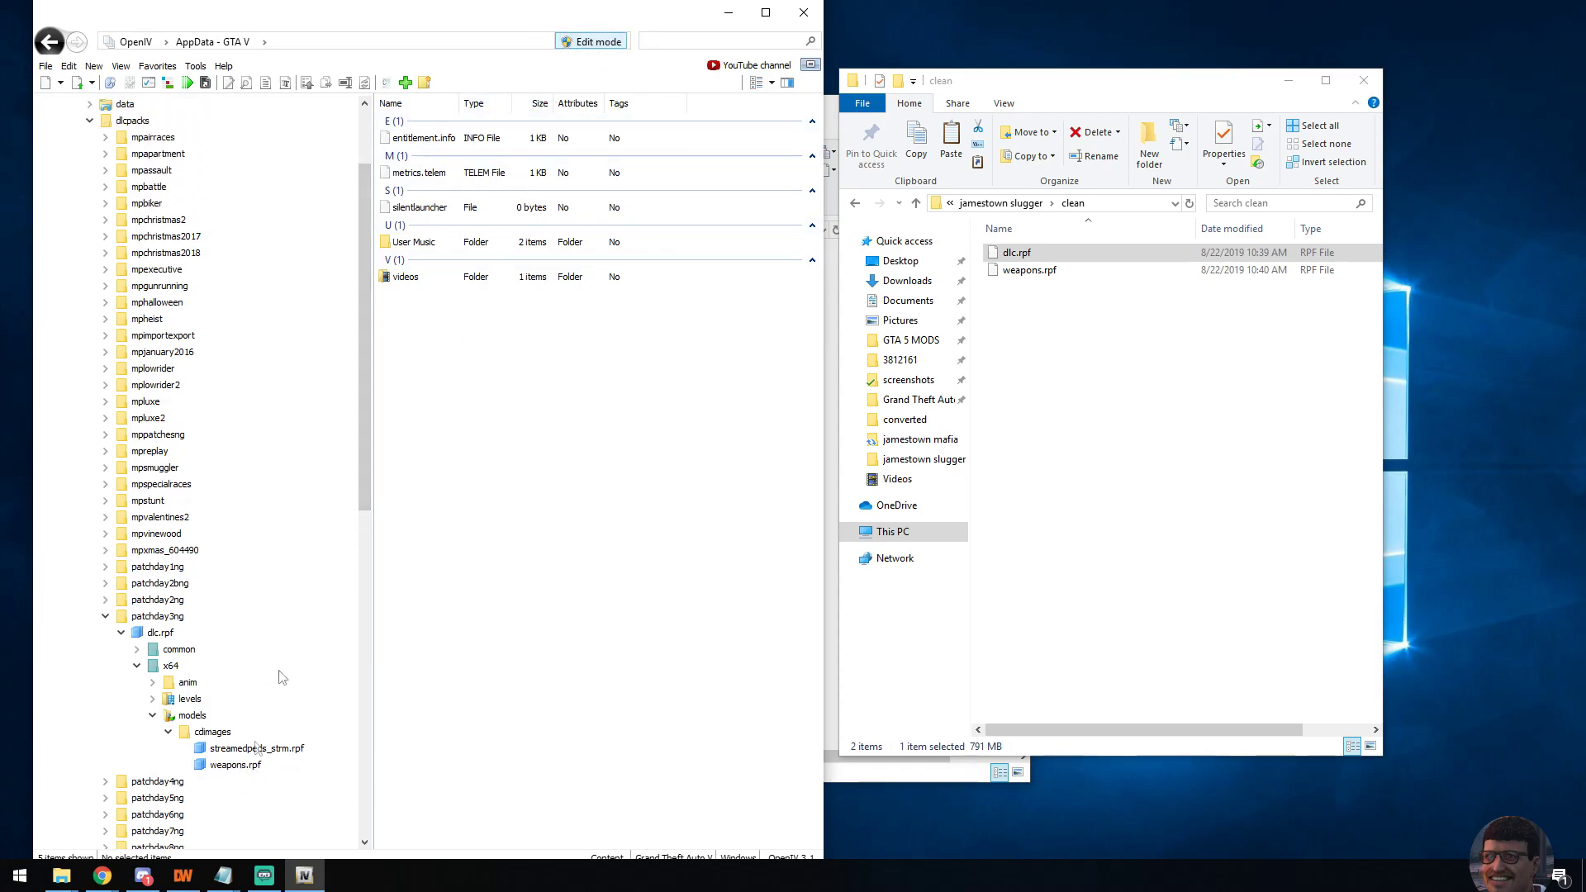
left_click(157, 618)
left_click_drag(406, 139, 824, 249)
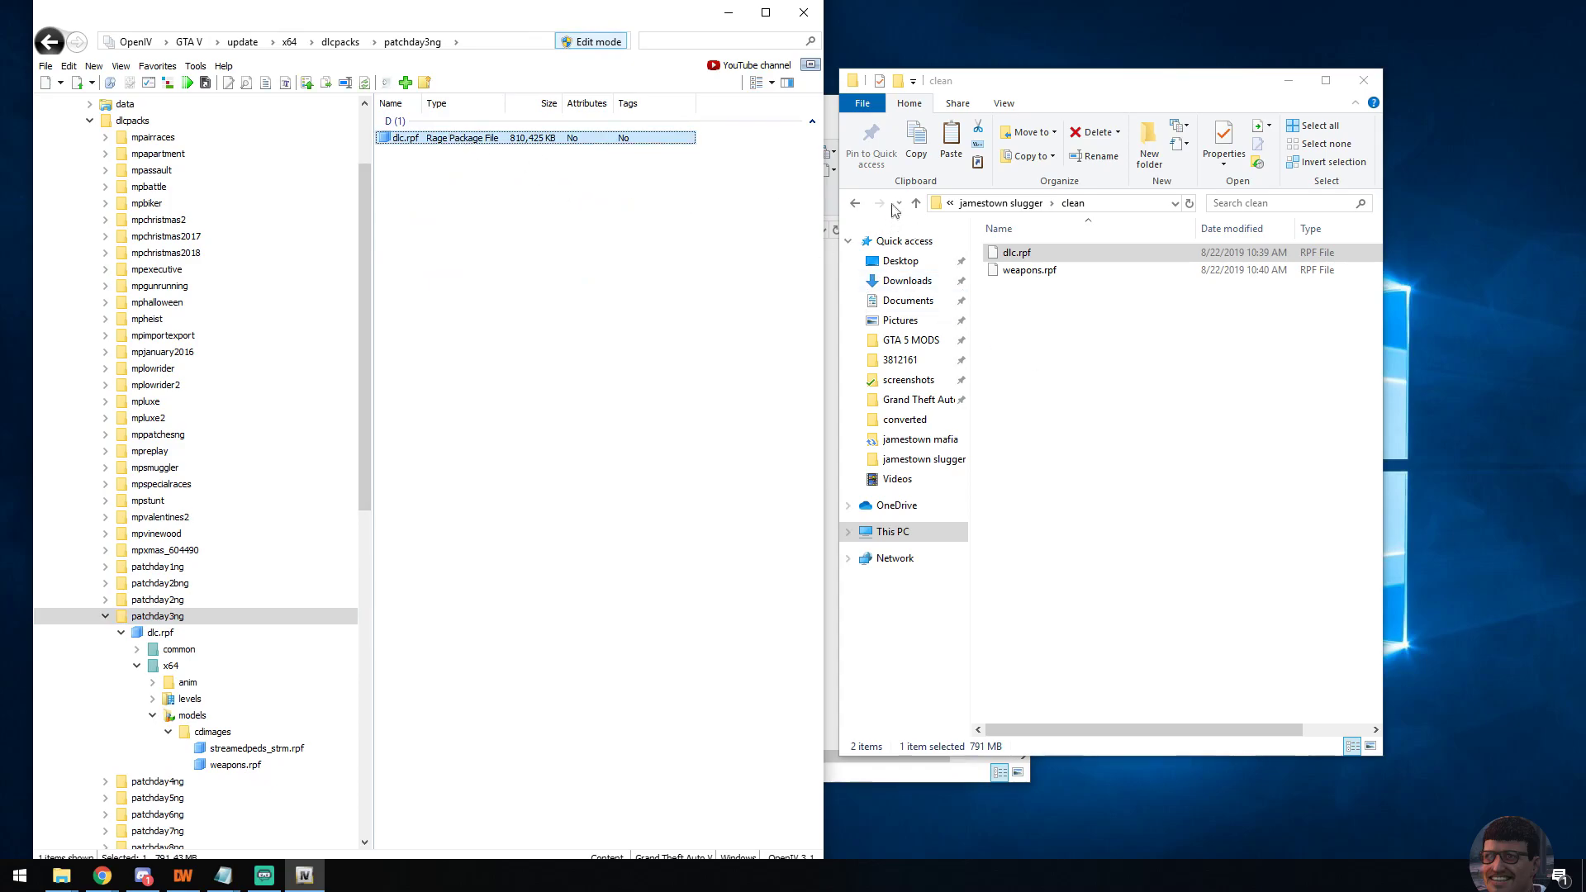
left_click(856, 204)
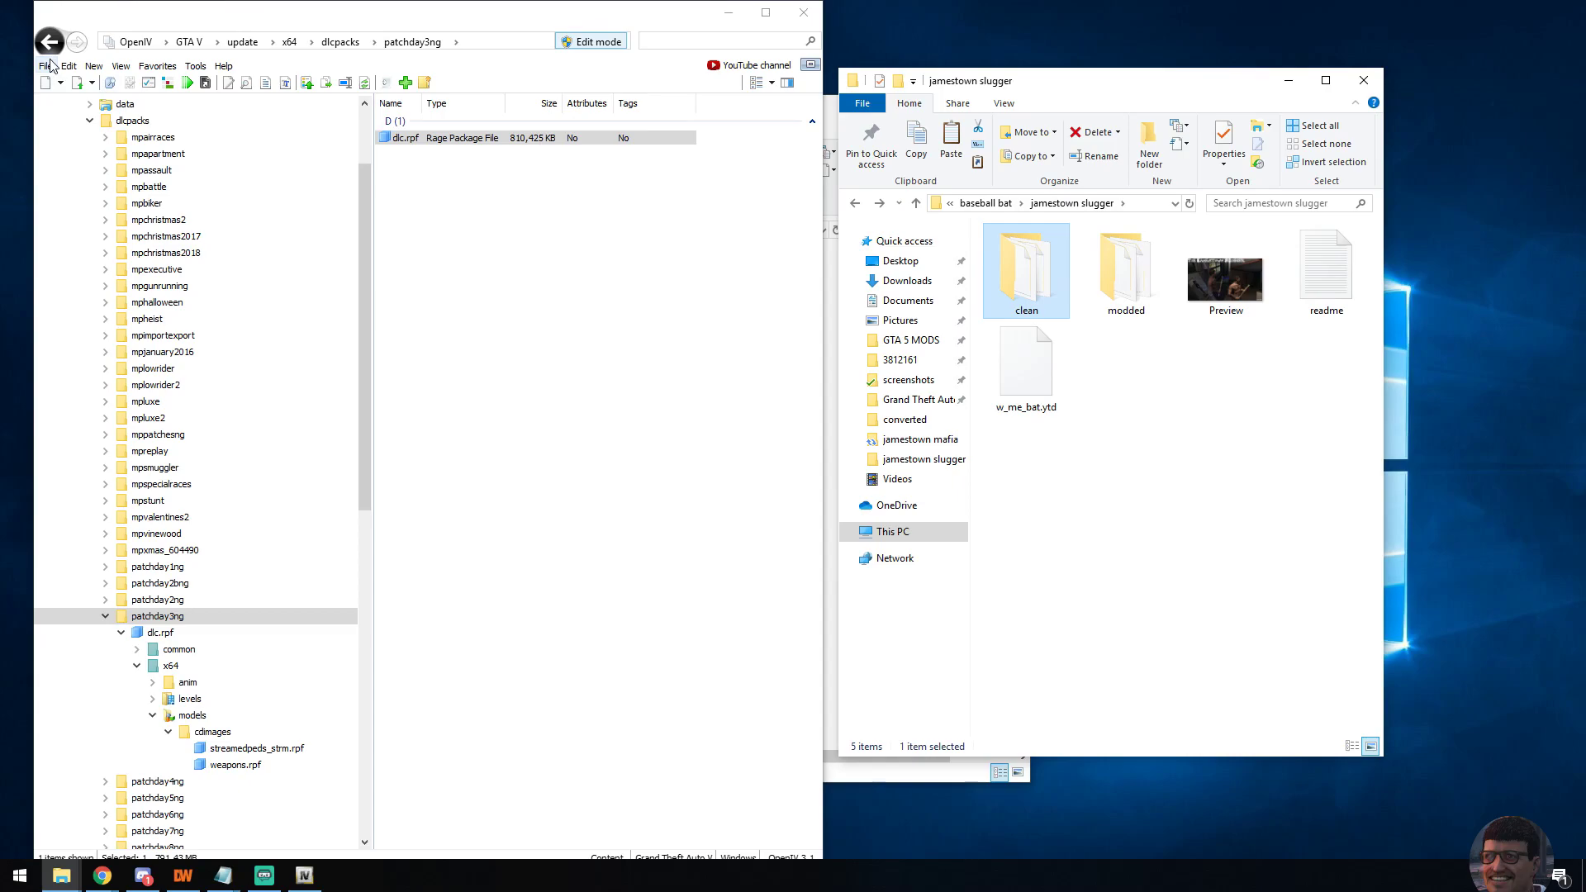
scroll(248, 413, "down", 5)
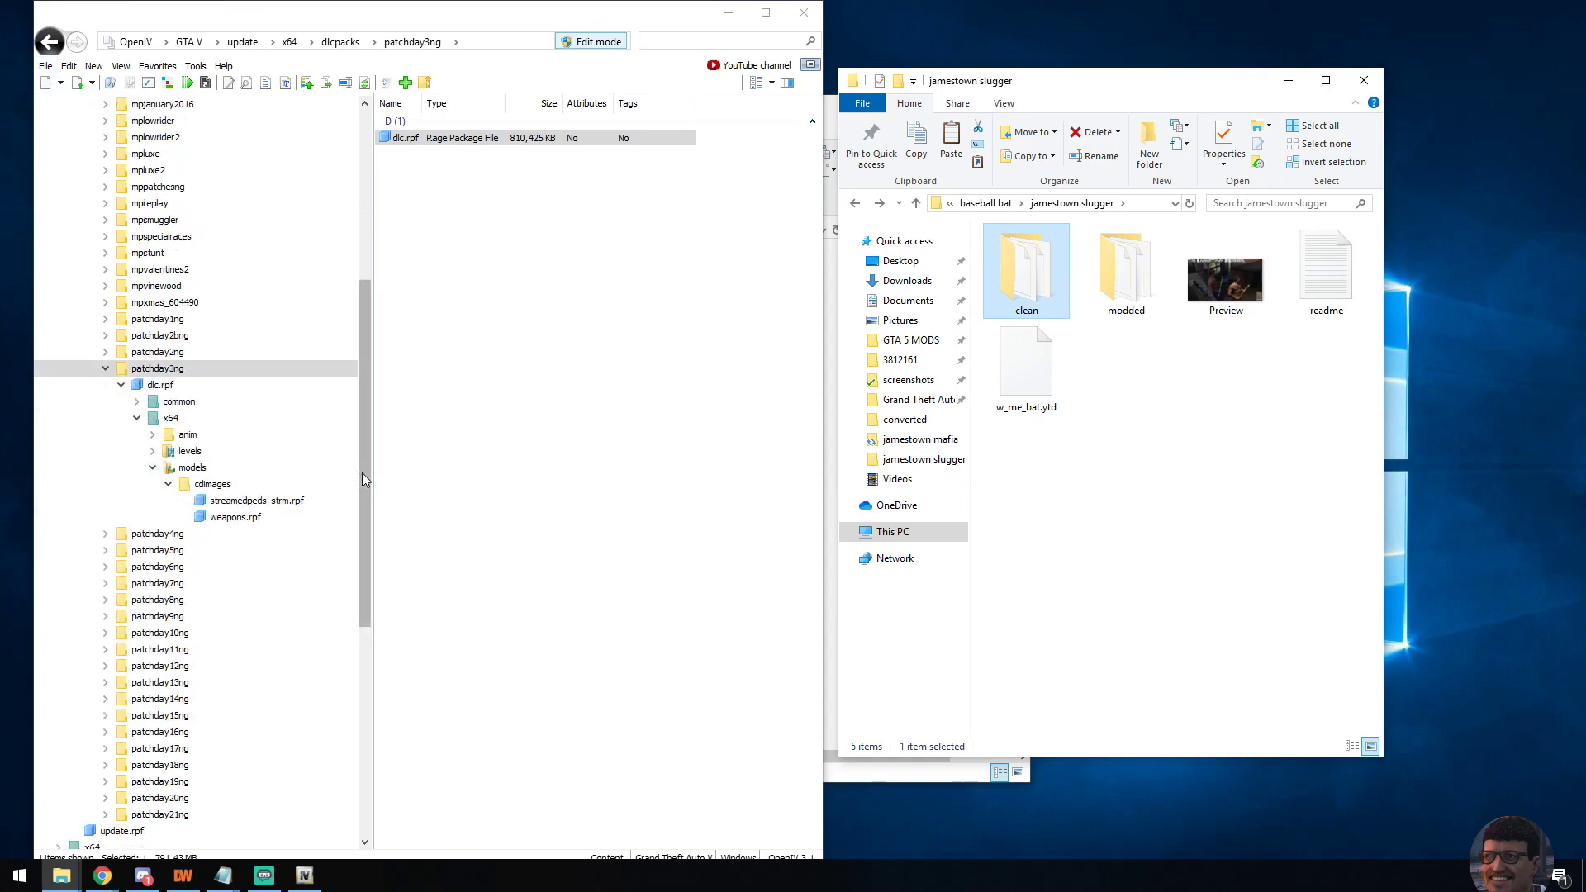
left_click_drag(361, 472, 341, 732)
Step: Open jamestown slugger\modded\weapons.rpf in OpenIV to list w_am_baseball.ydr and other weapon resources
left_click(46, 65)
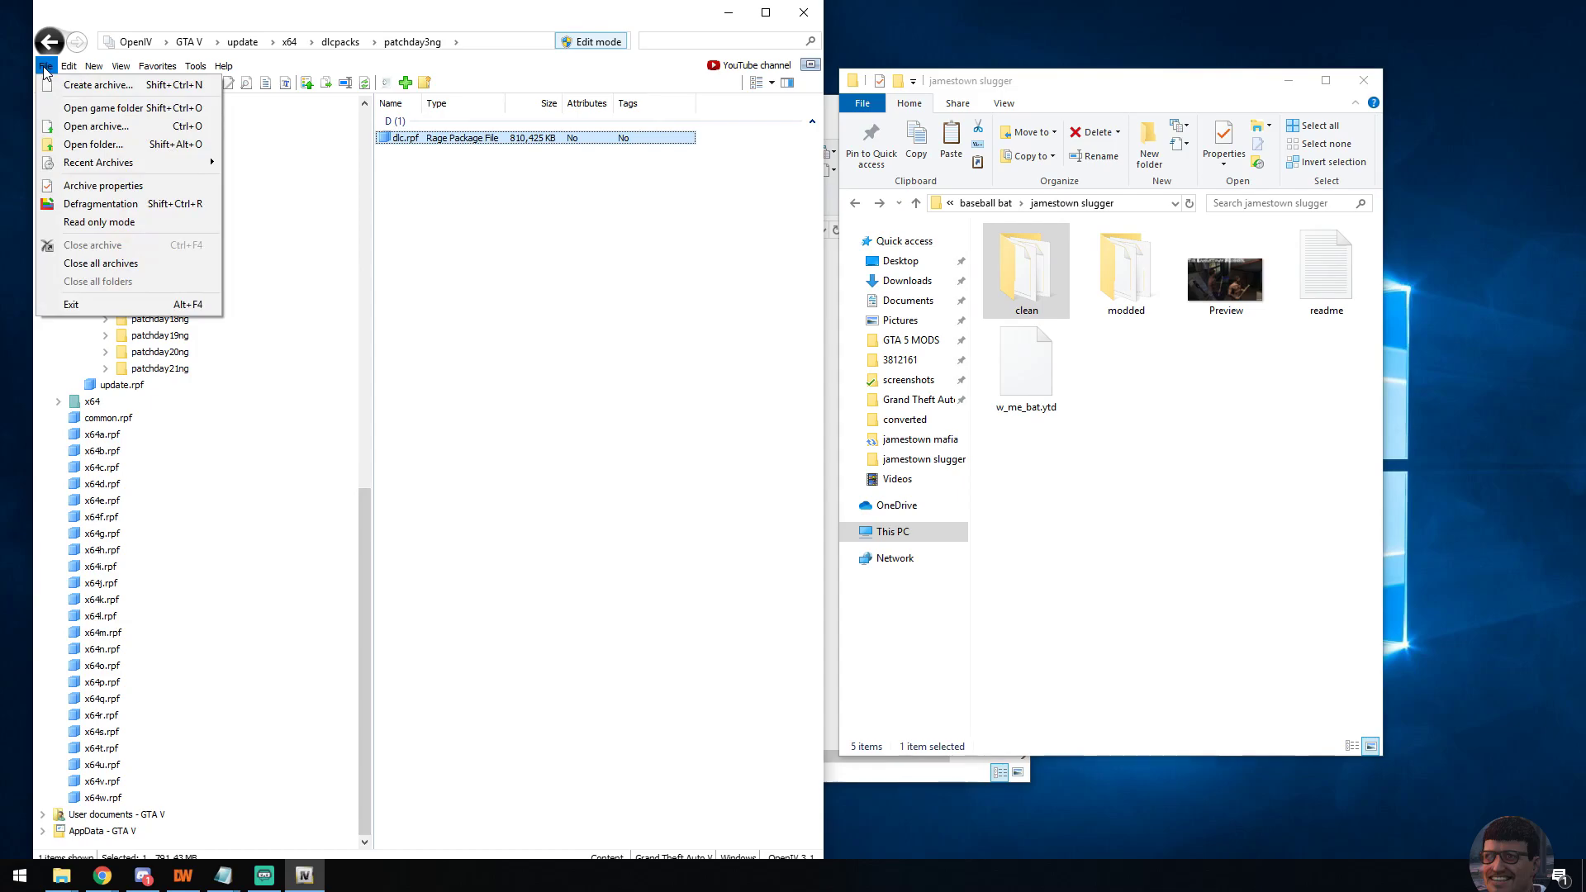
left_click(106, 127)
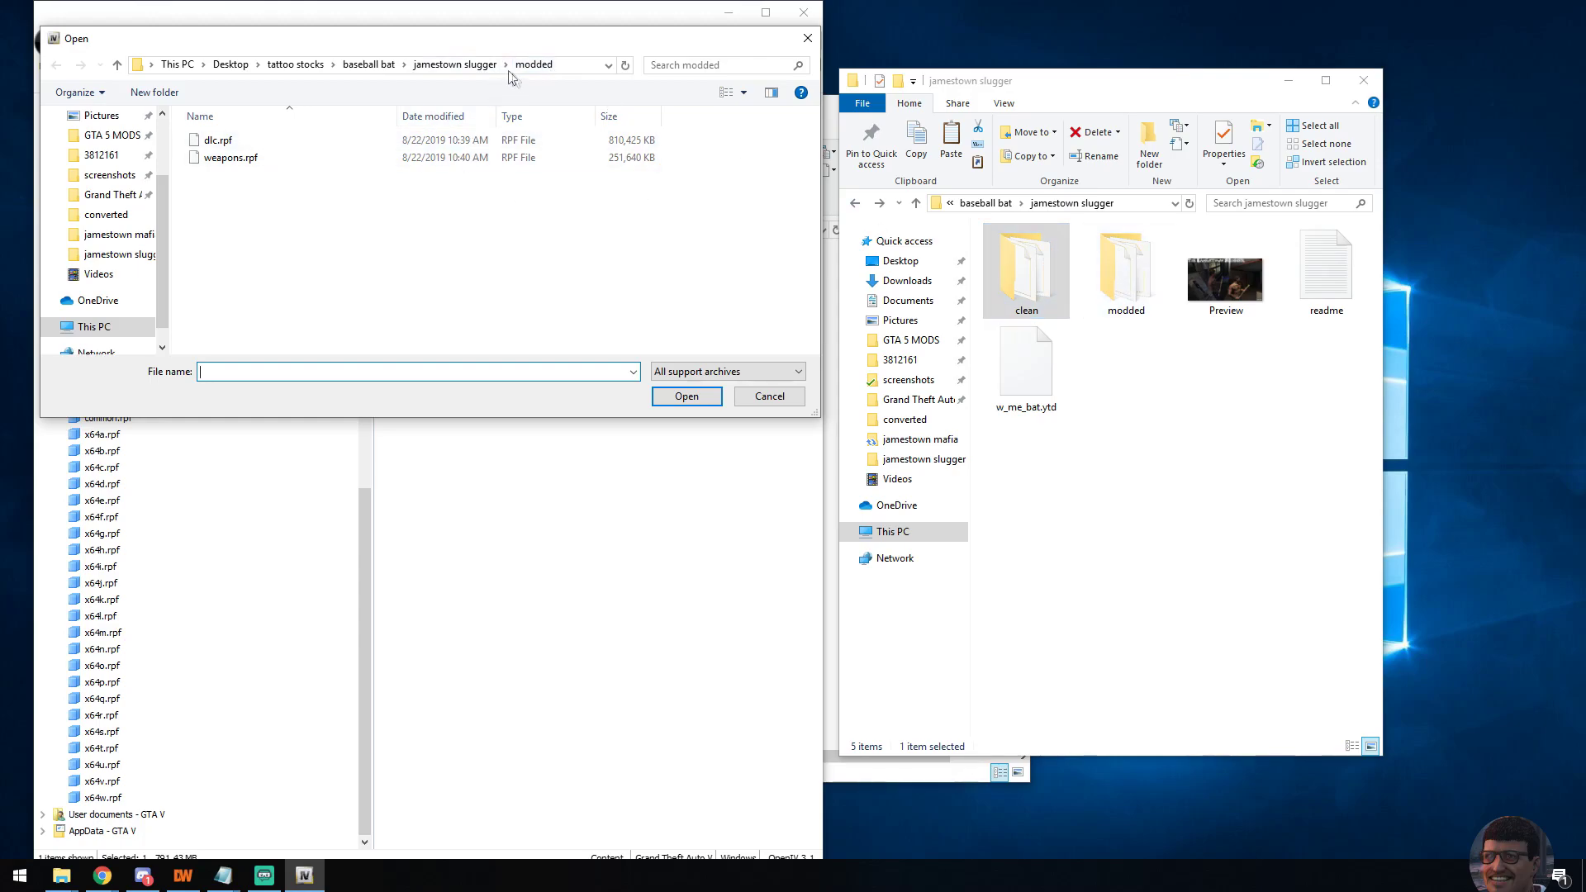
double_click(230, 158)
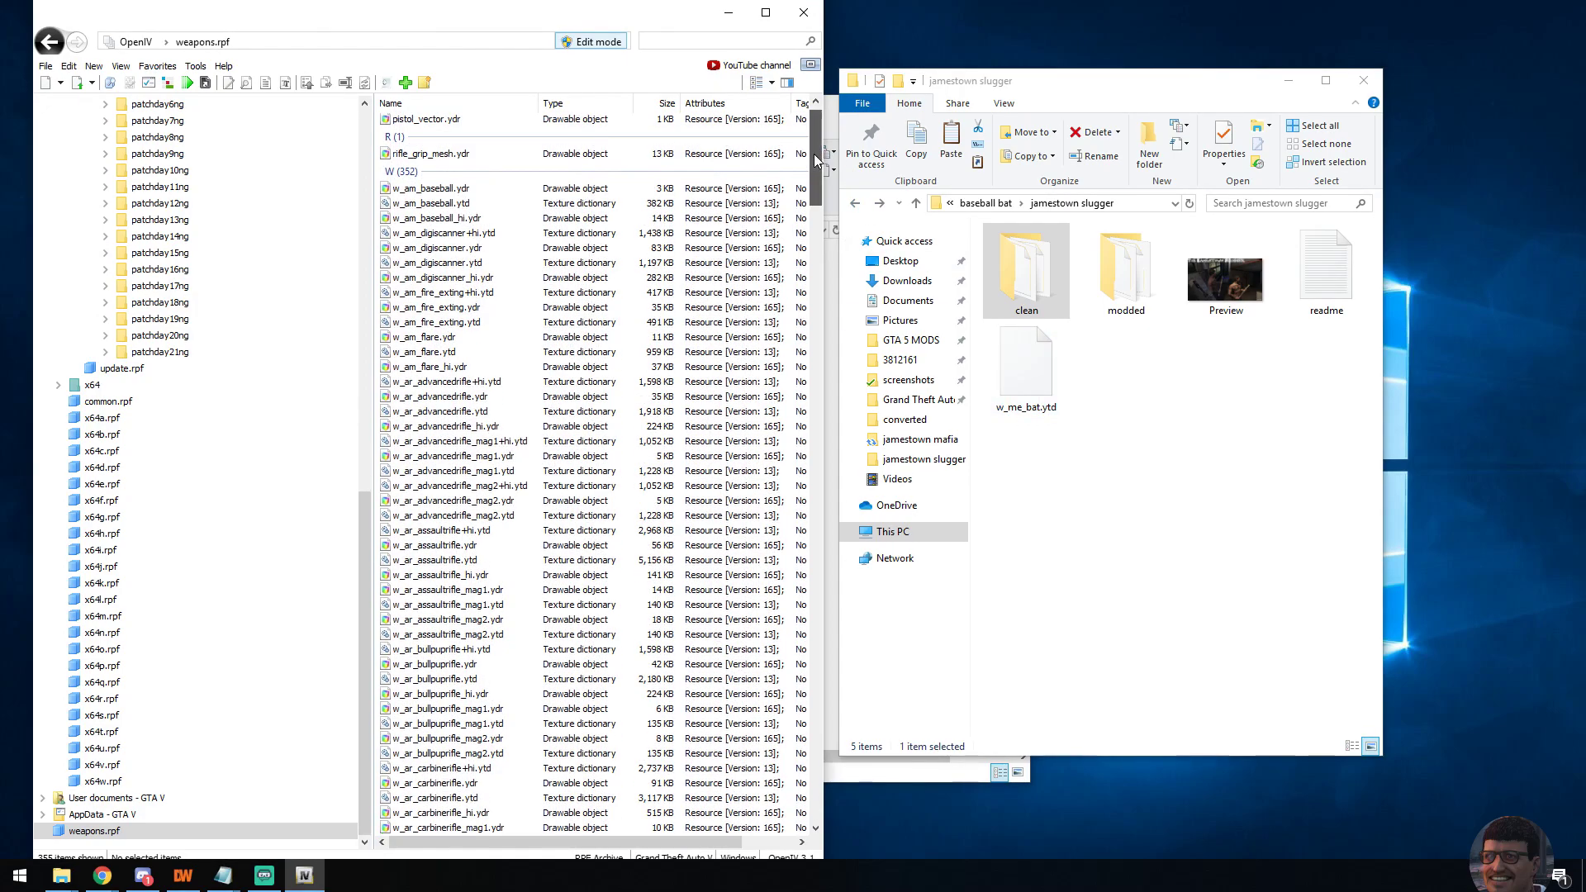
scroll(500, 310, "down", 1)
Step: Filter the weapons.rpf listing by 'w_me_Bat' to show only w_me_bat.ydr and w_me_bat.ytd
left_click(692, 40)
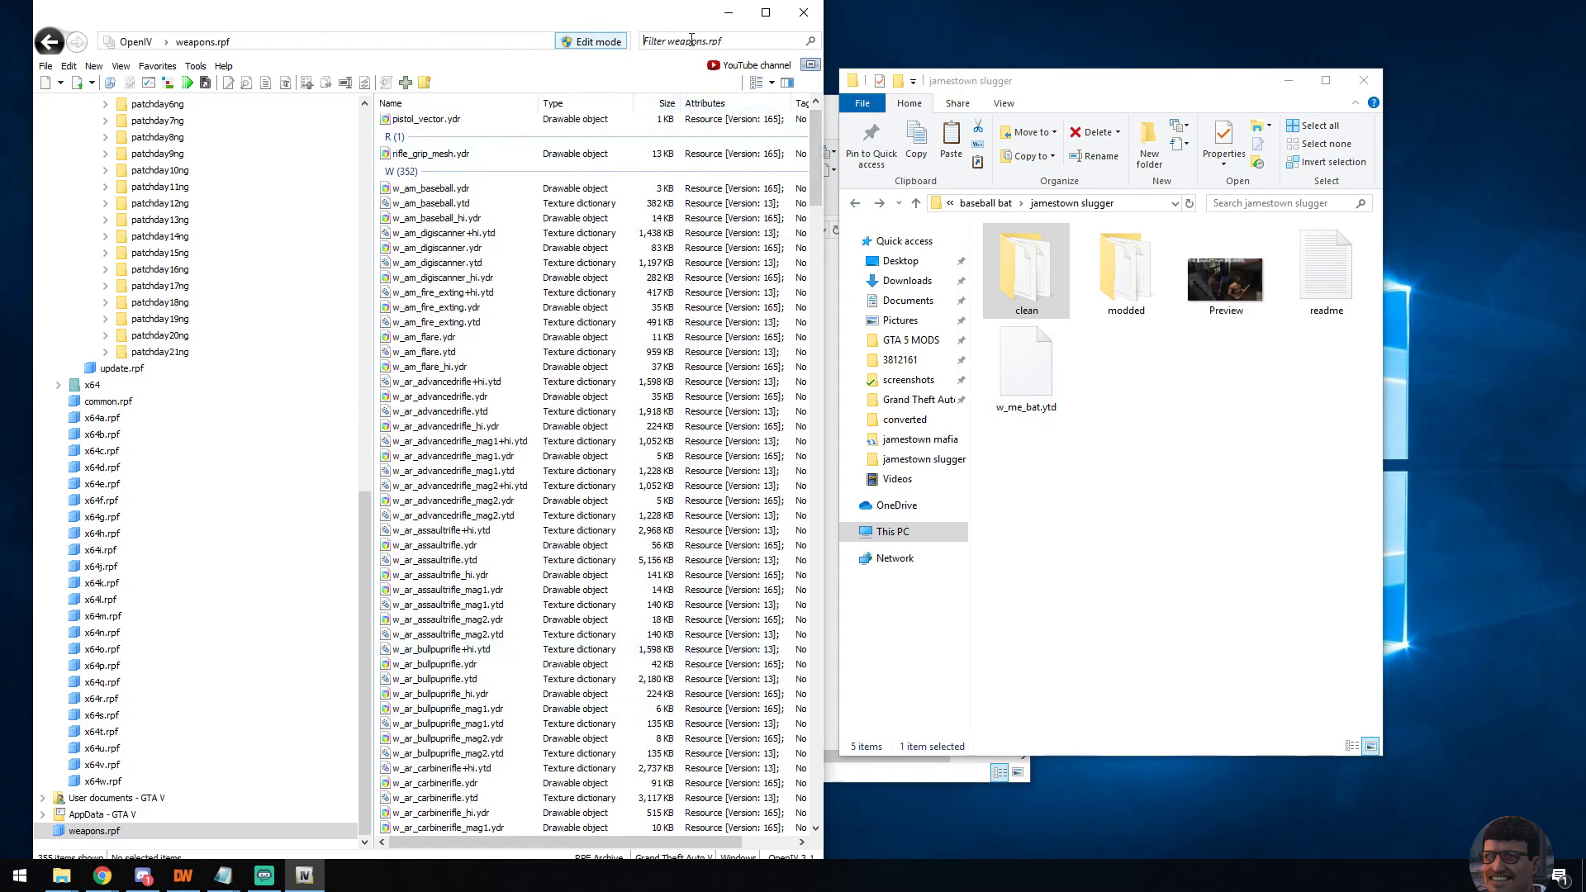
type("w_m")
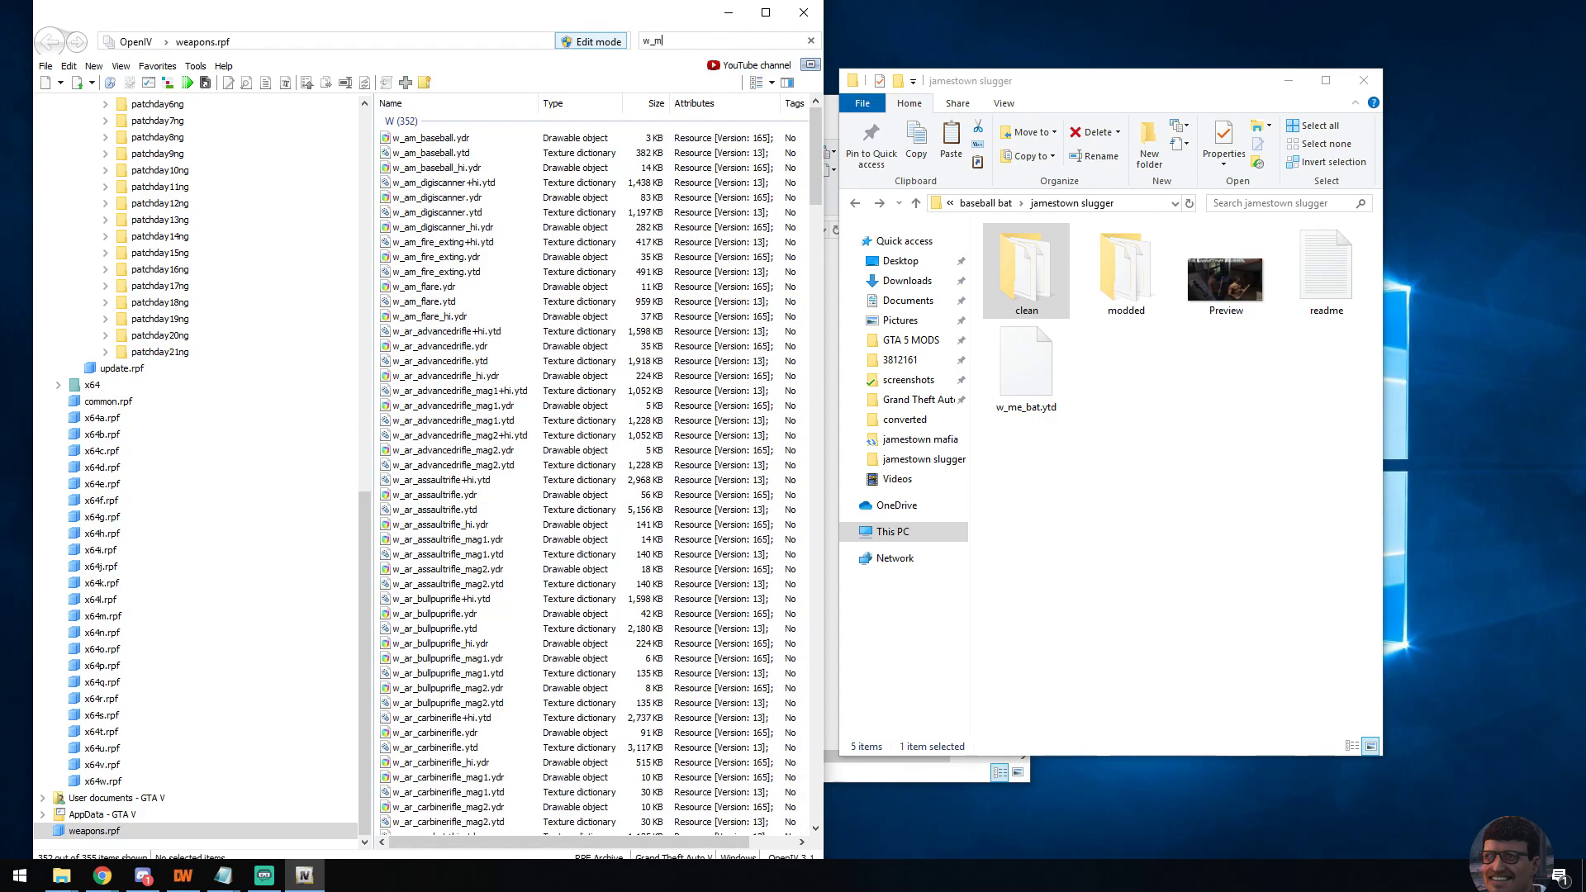
type("e_Bat")
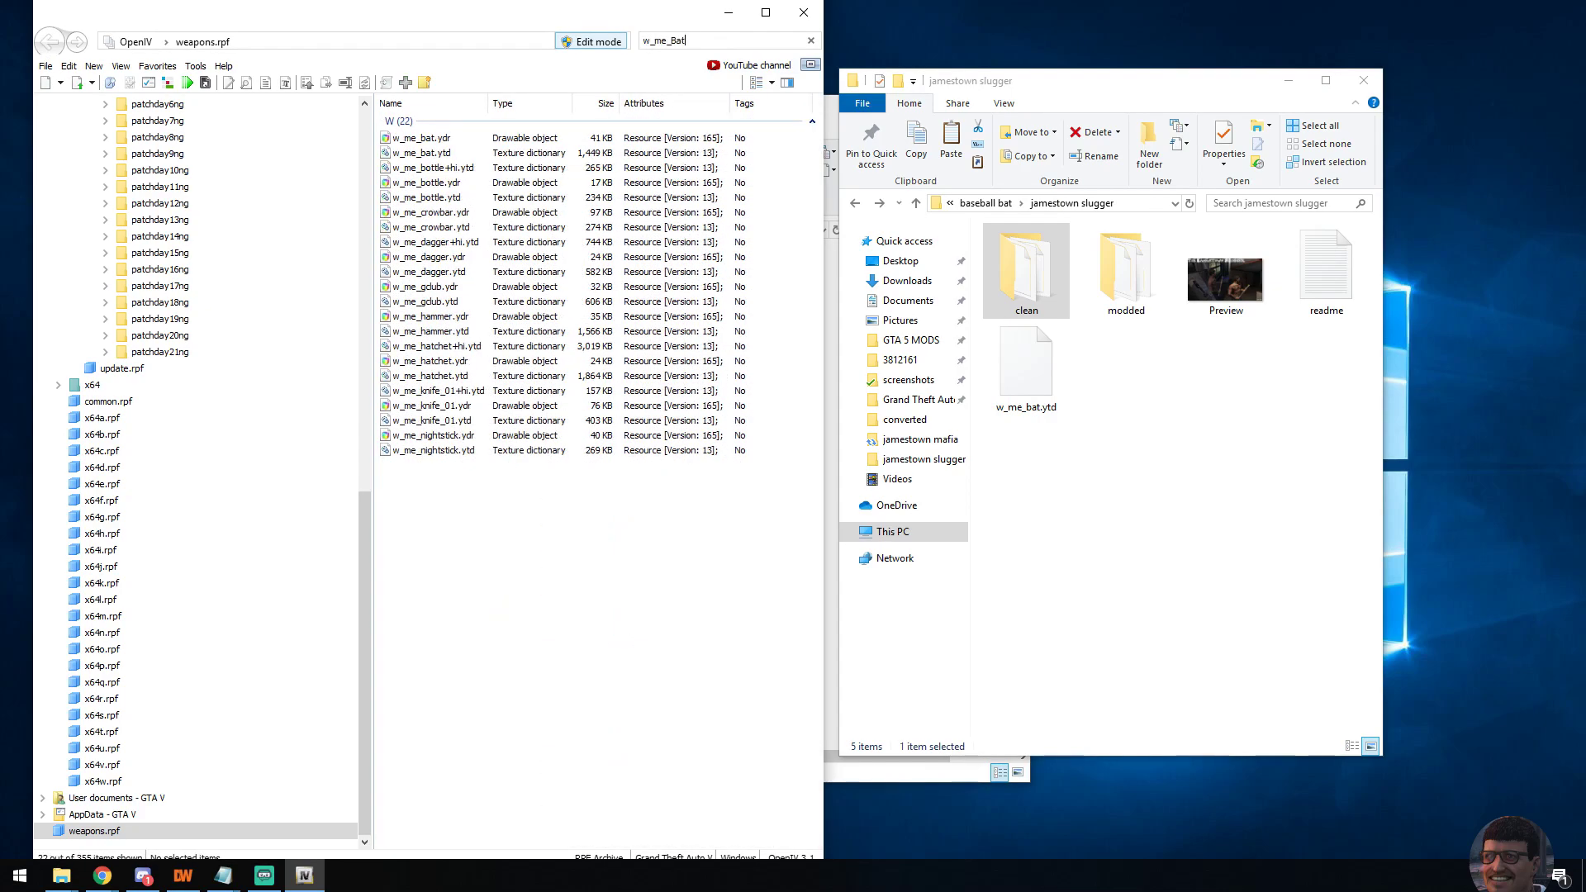
left_click(551, 236)
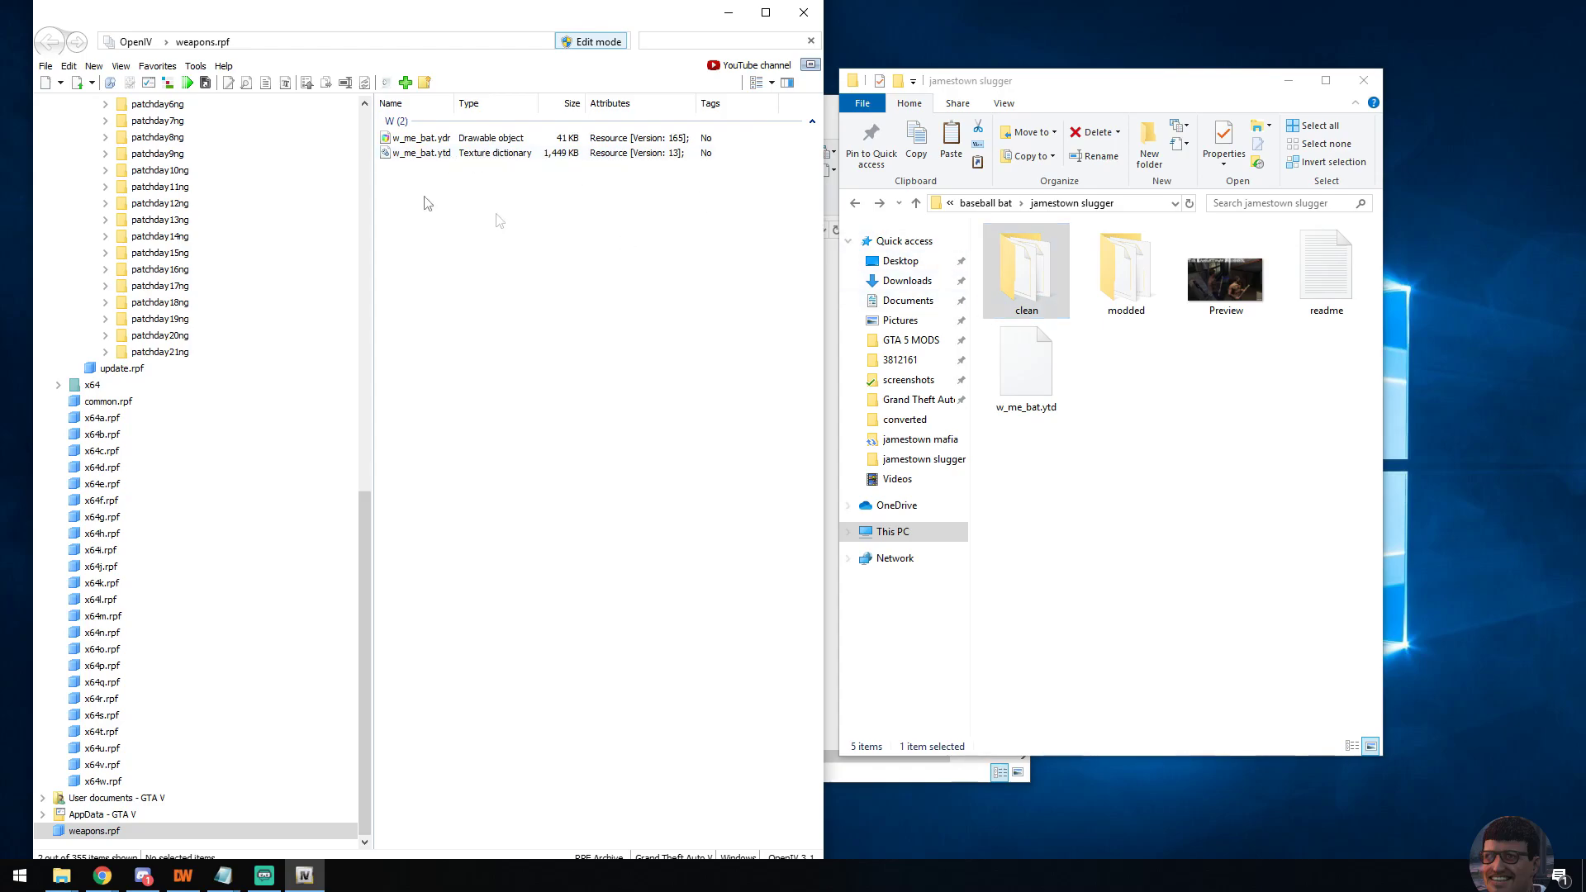
Step: Browse the w_me_bat.ytd textures in the Texture editor twice, closing it each time
double_click(434, 154)
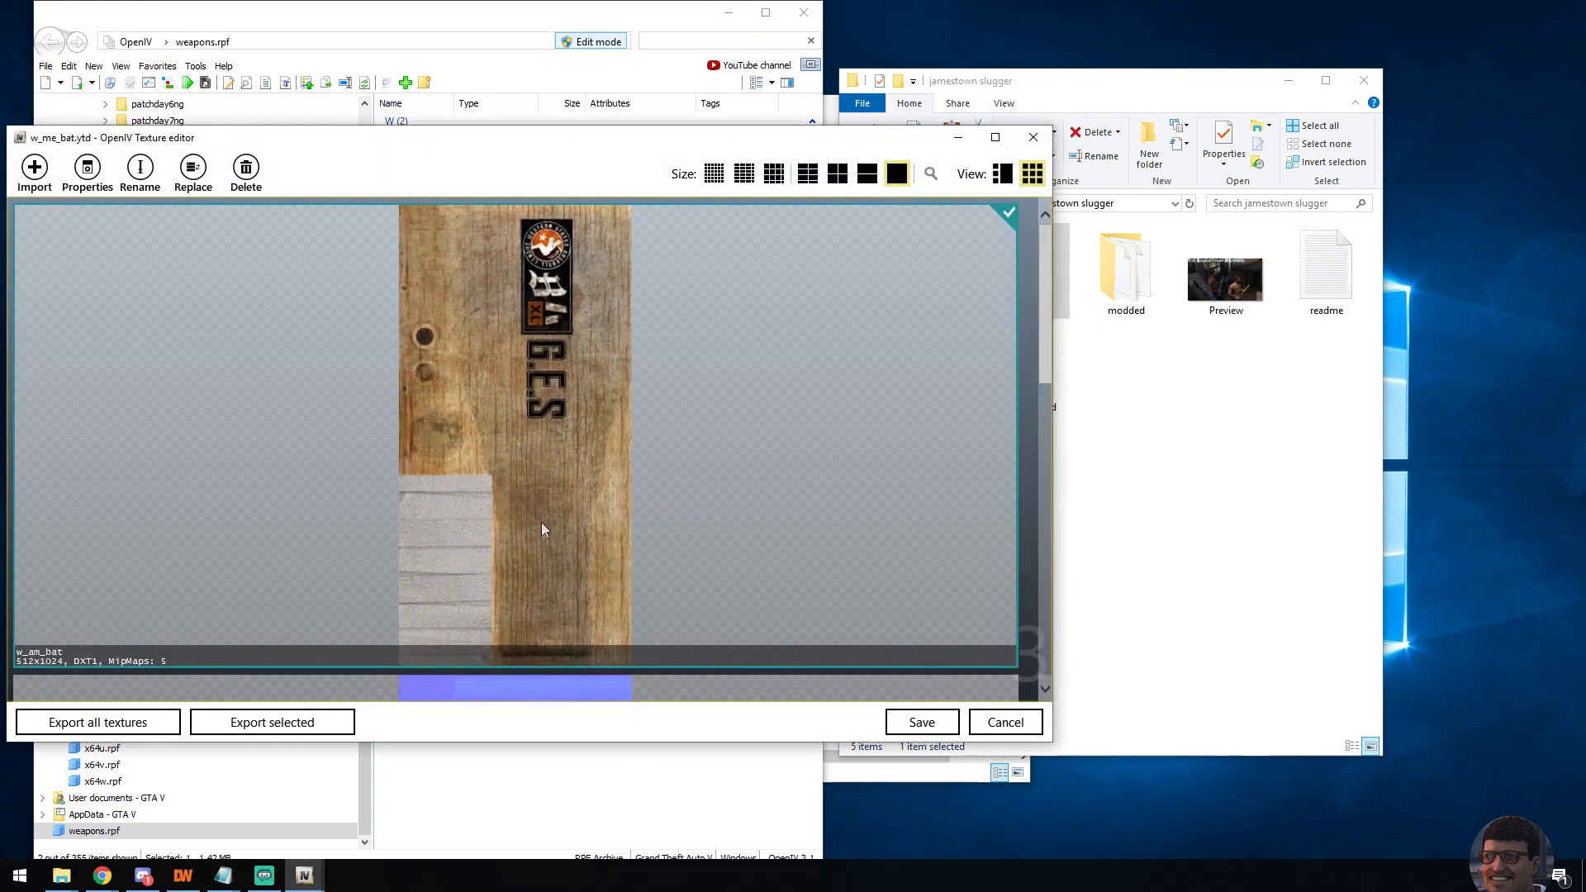
scroll(612, 359, "down", 2)
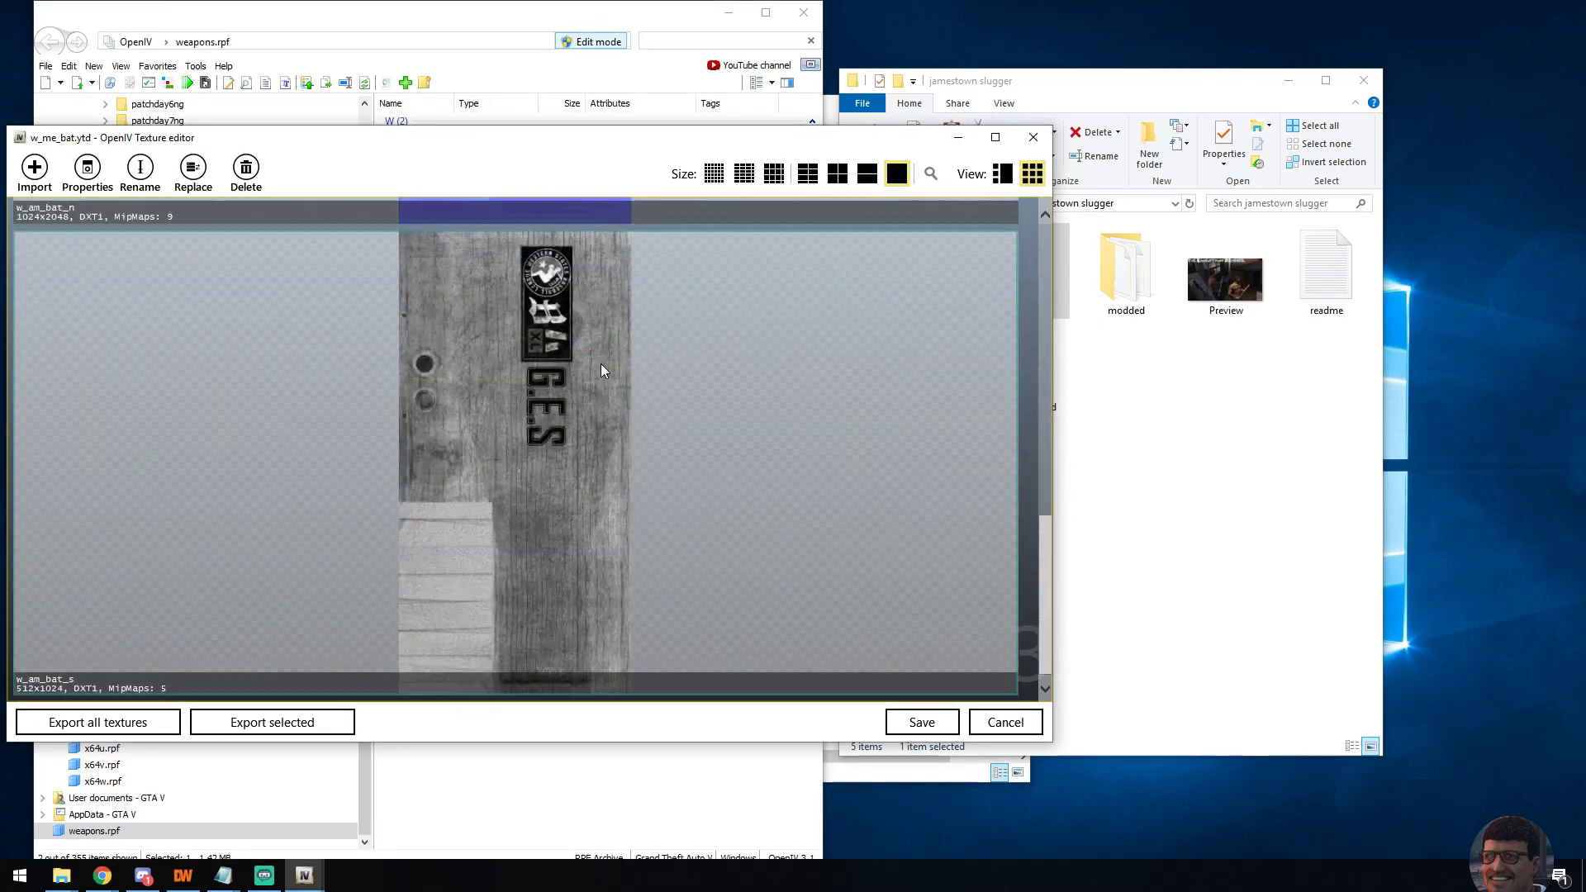
left_click(1021, 723)
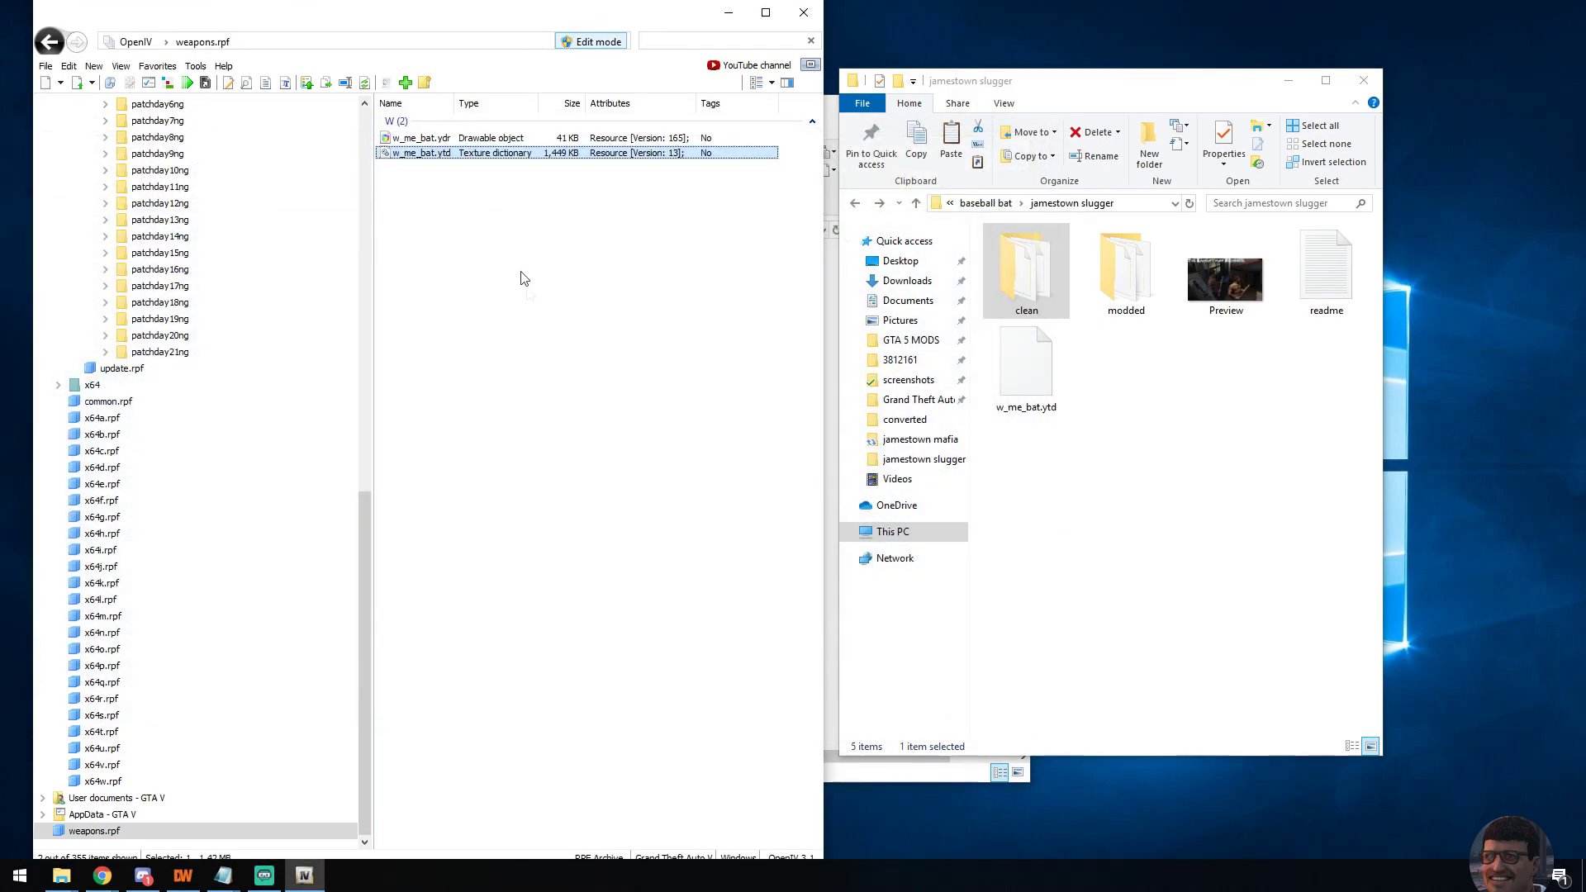
double_click(441, 156)
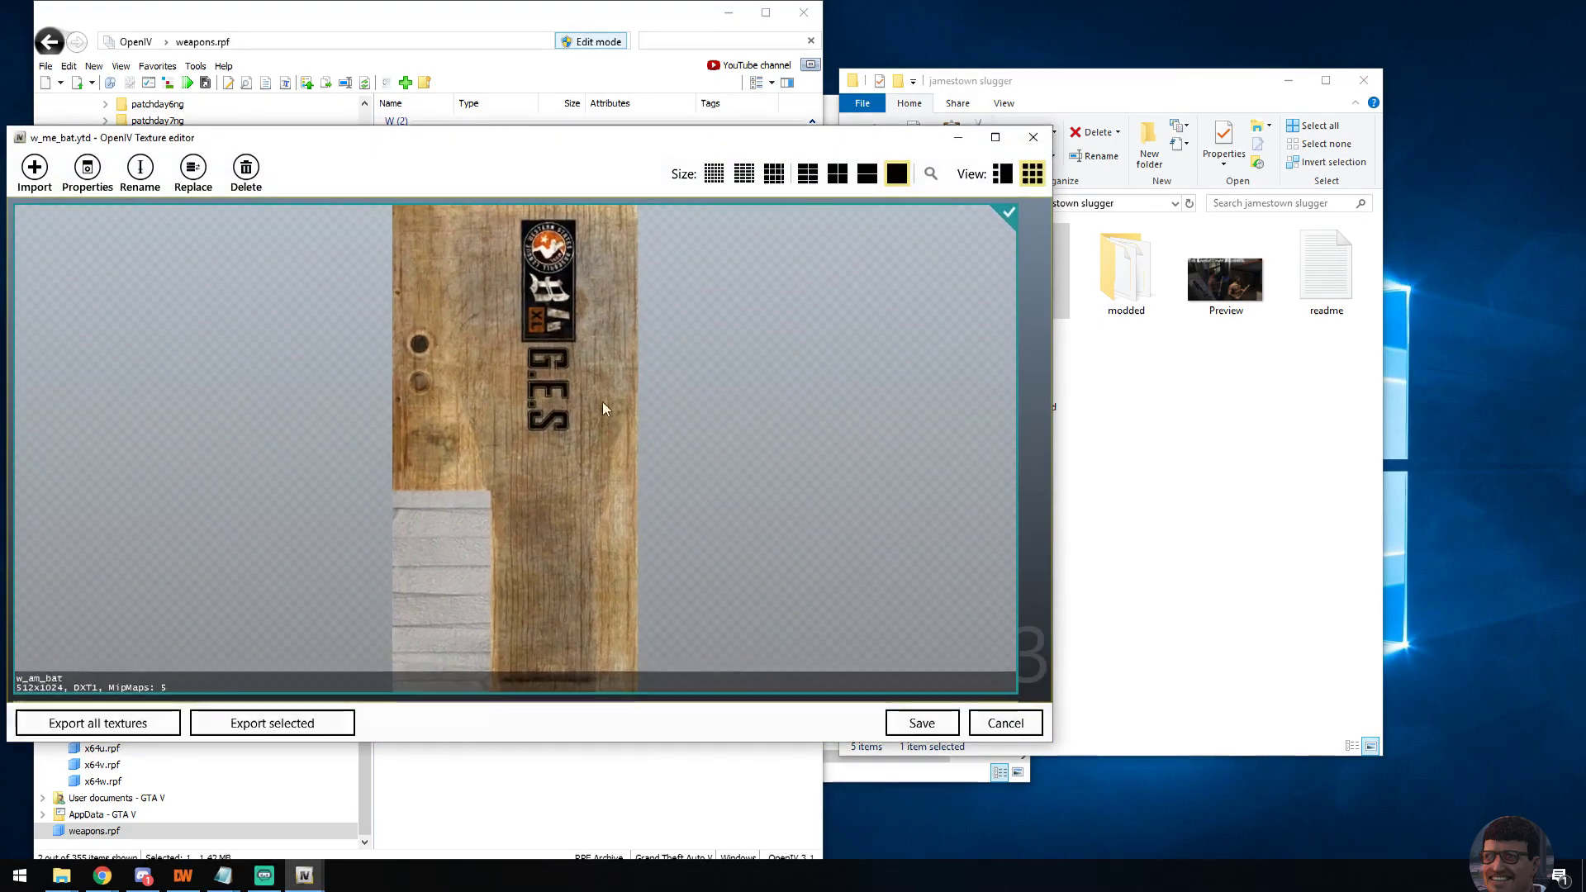
left_click(1032, 138)
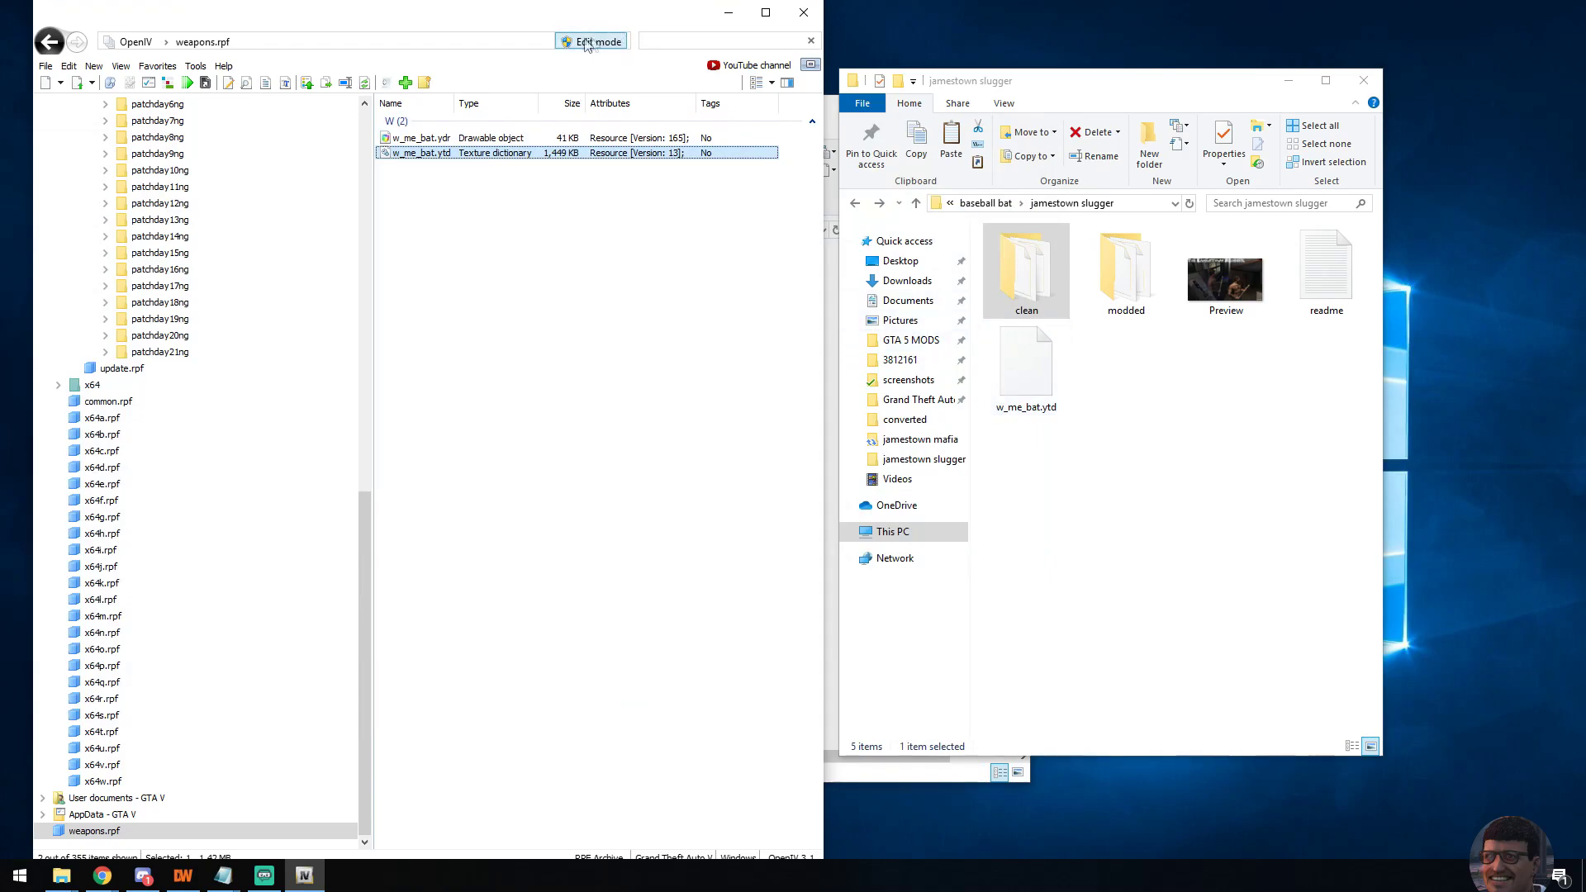
Step: Replace w_me_bat.ytd inside weapons.rpf with the modded w_me_bat.ytd from jamestown slugger
right_click(423, 155)
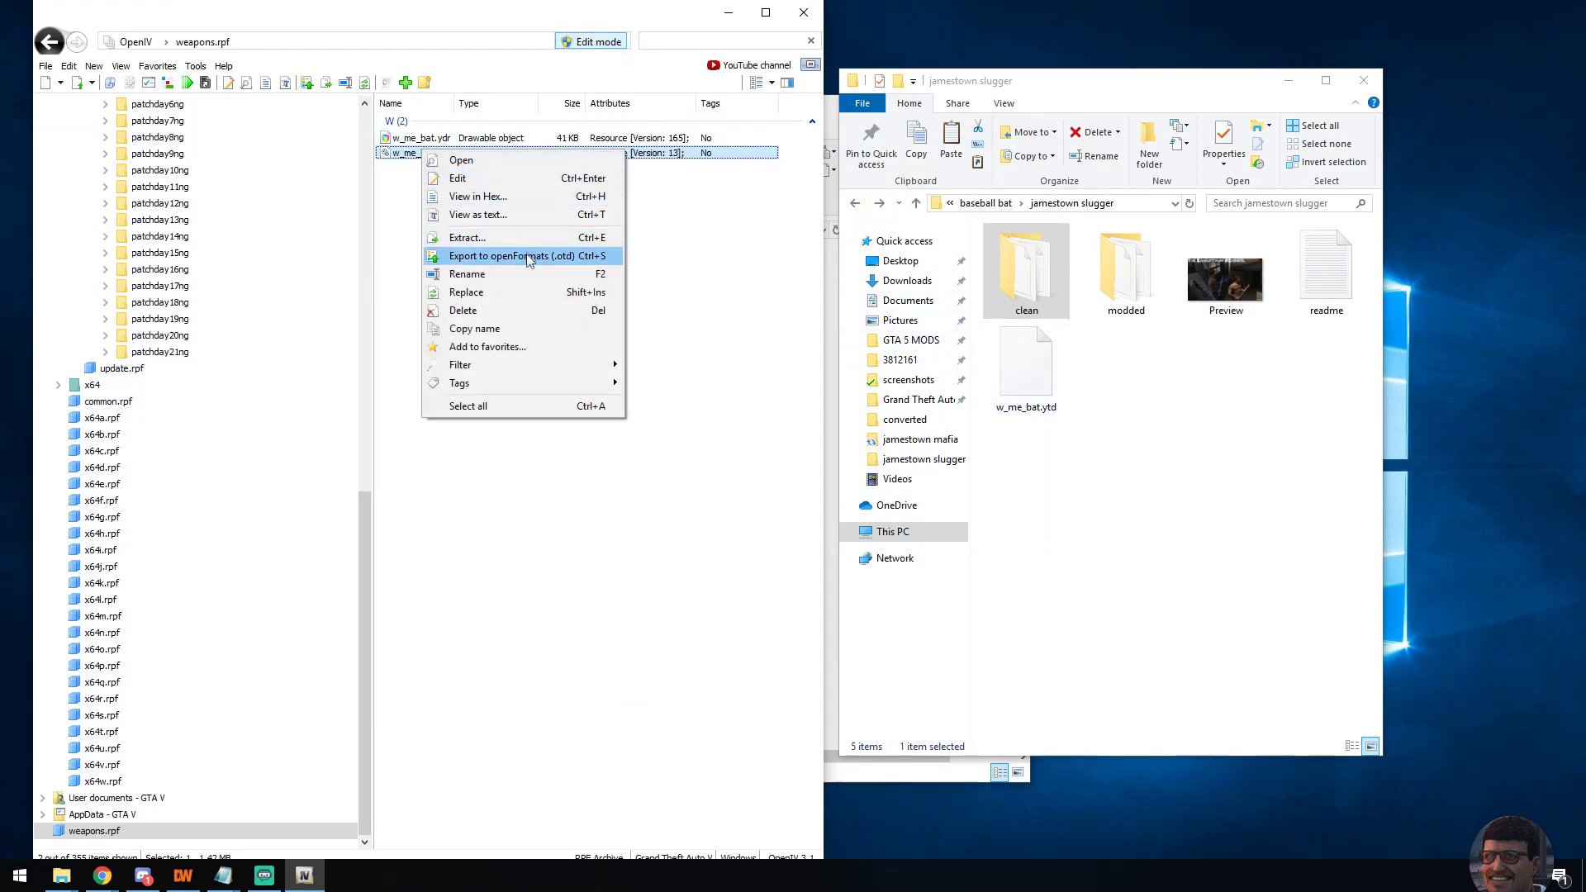
left_click(466, 293)
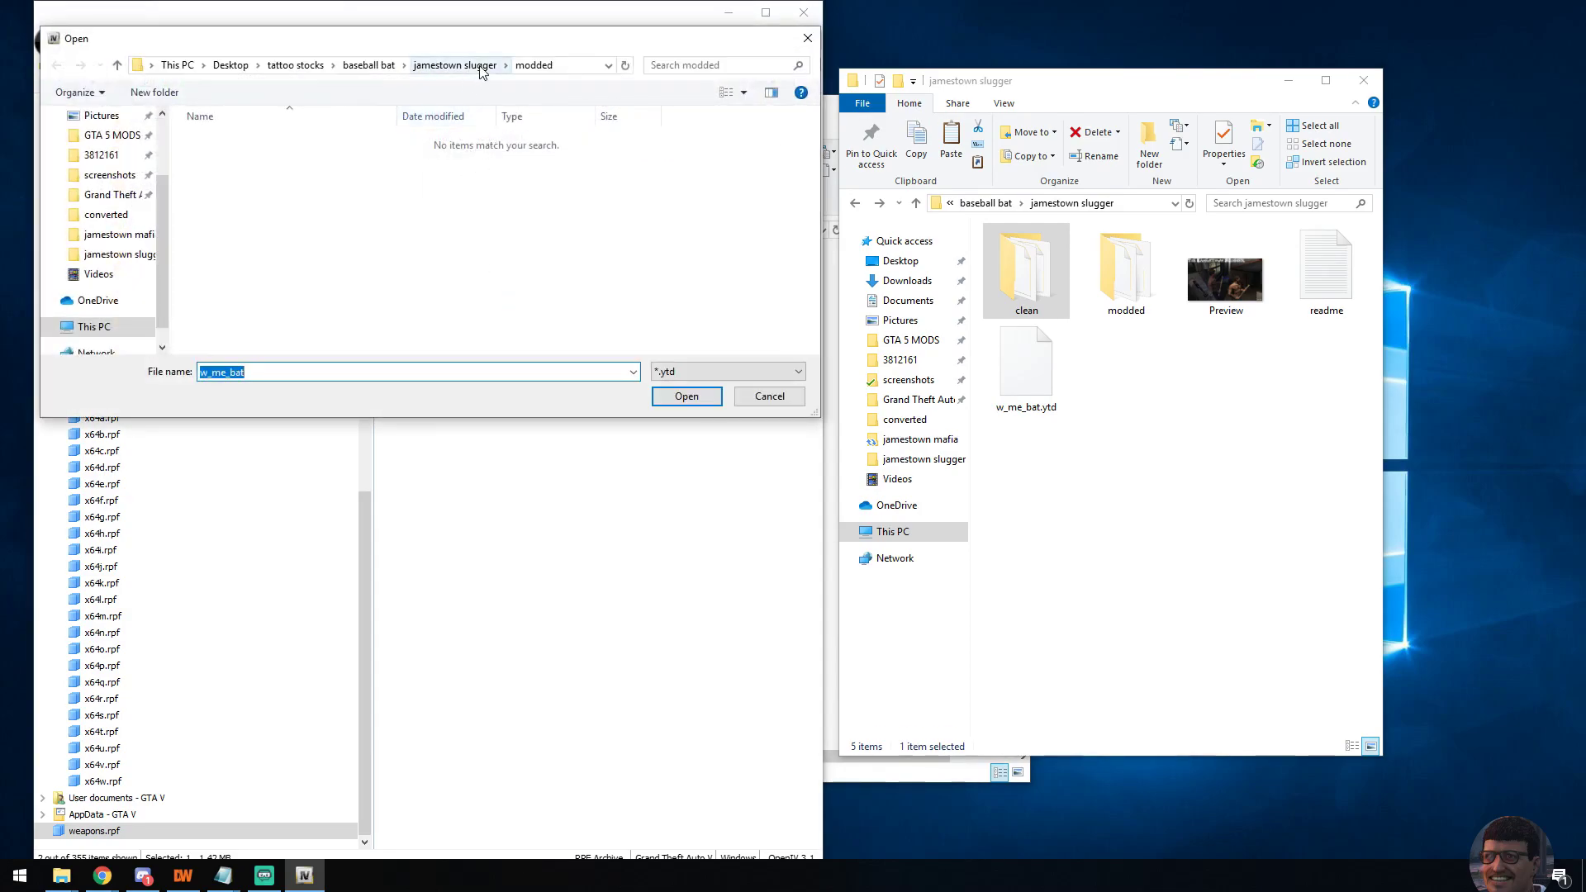
left_click(454, 66)
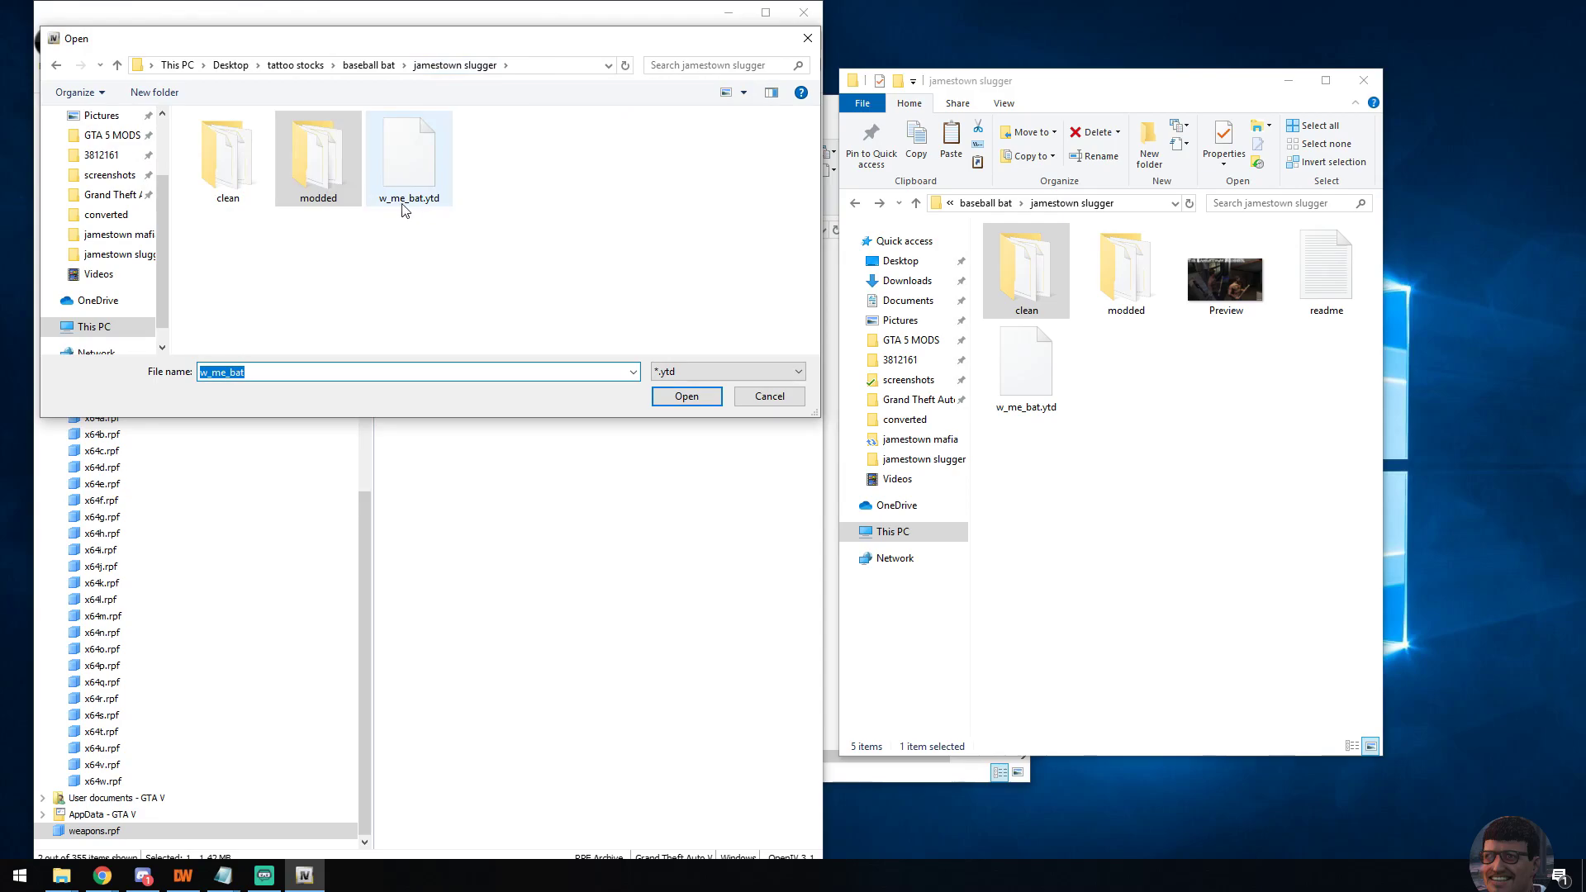
double_click(411, 206)
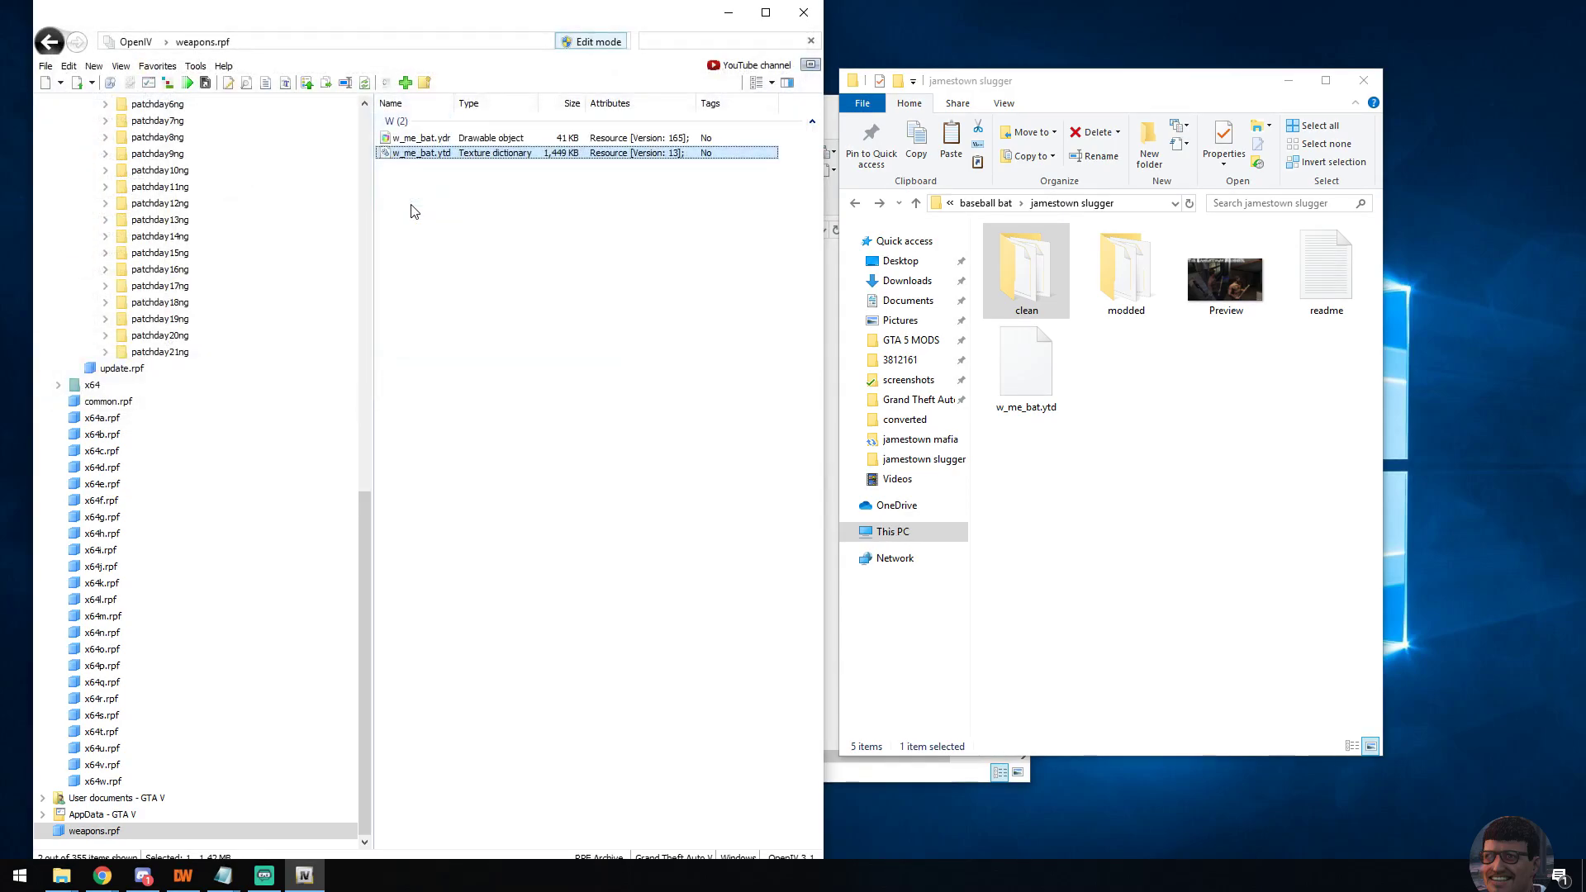
Step: Close the weapons.rpf archive in OpenIV and open the modded folder in Explorer
left_click(45, 66)
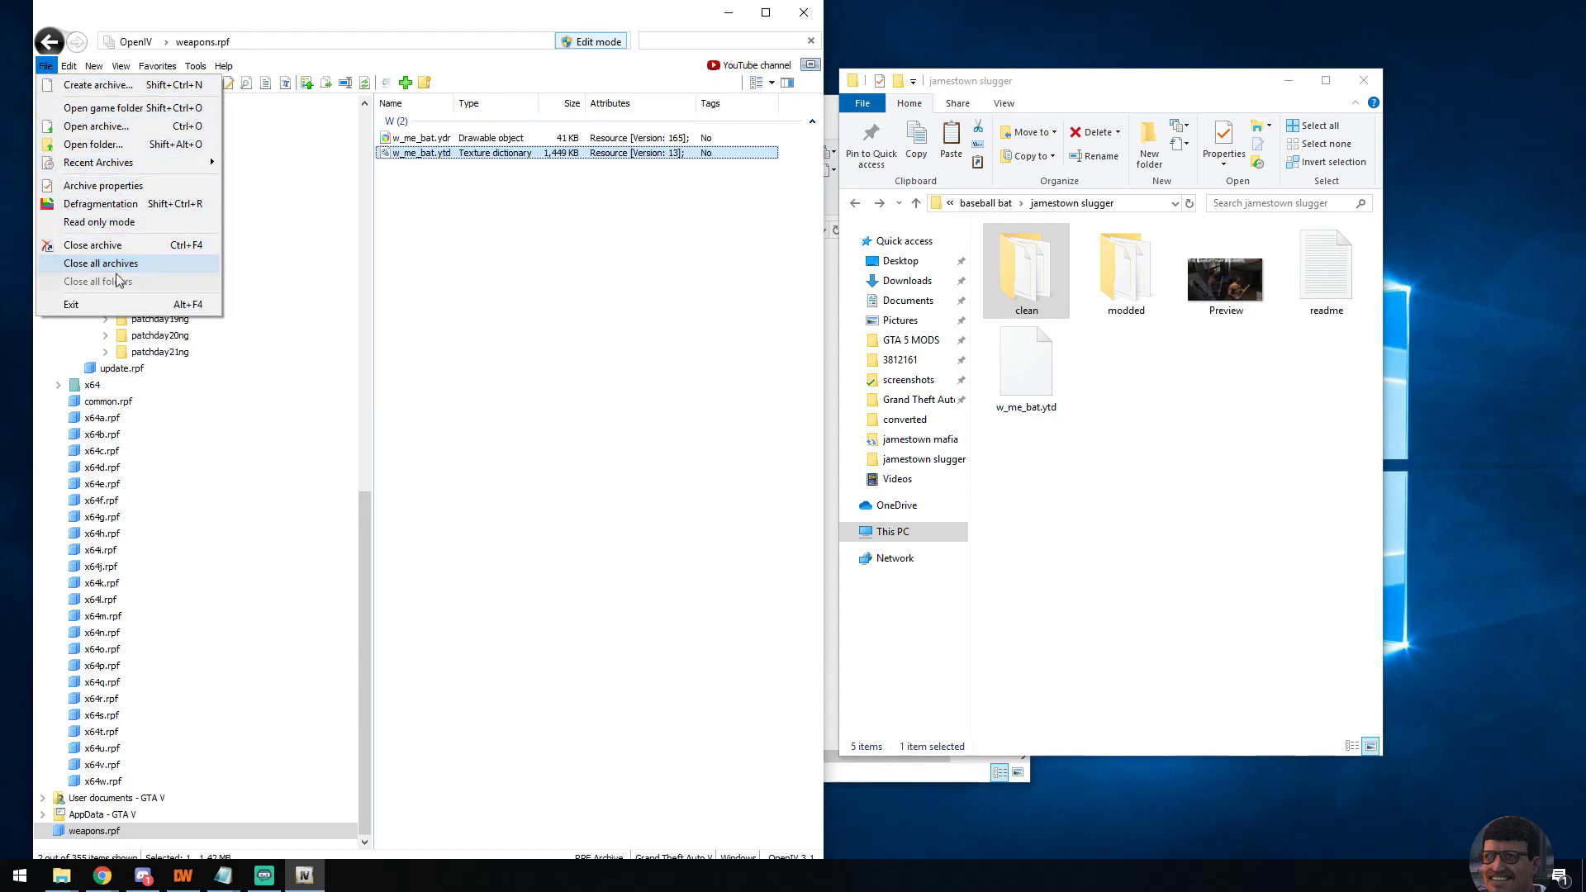
left_click(108, 246)
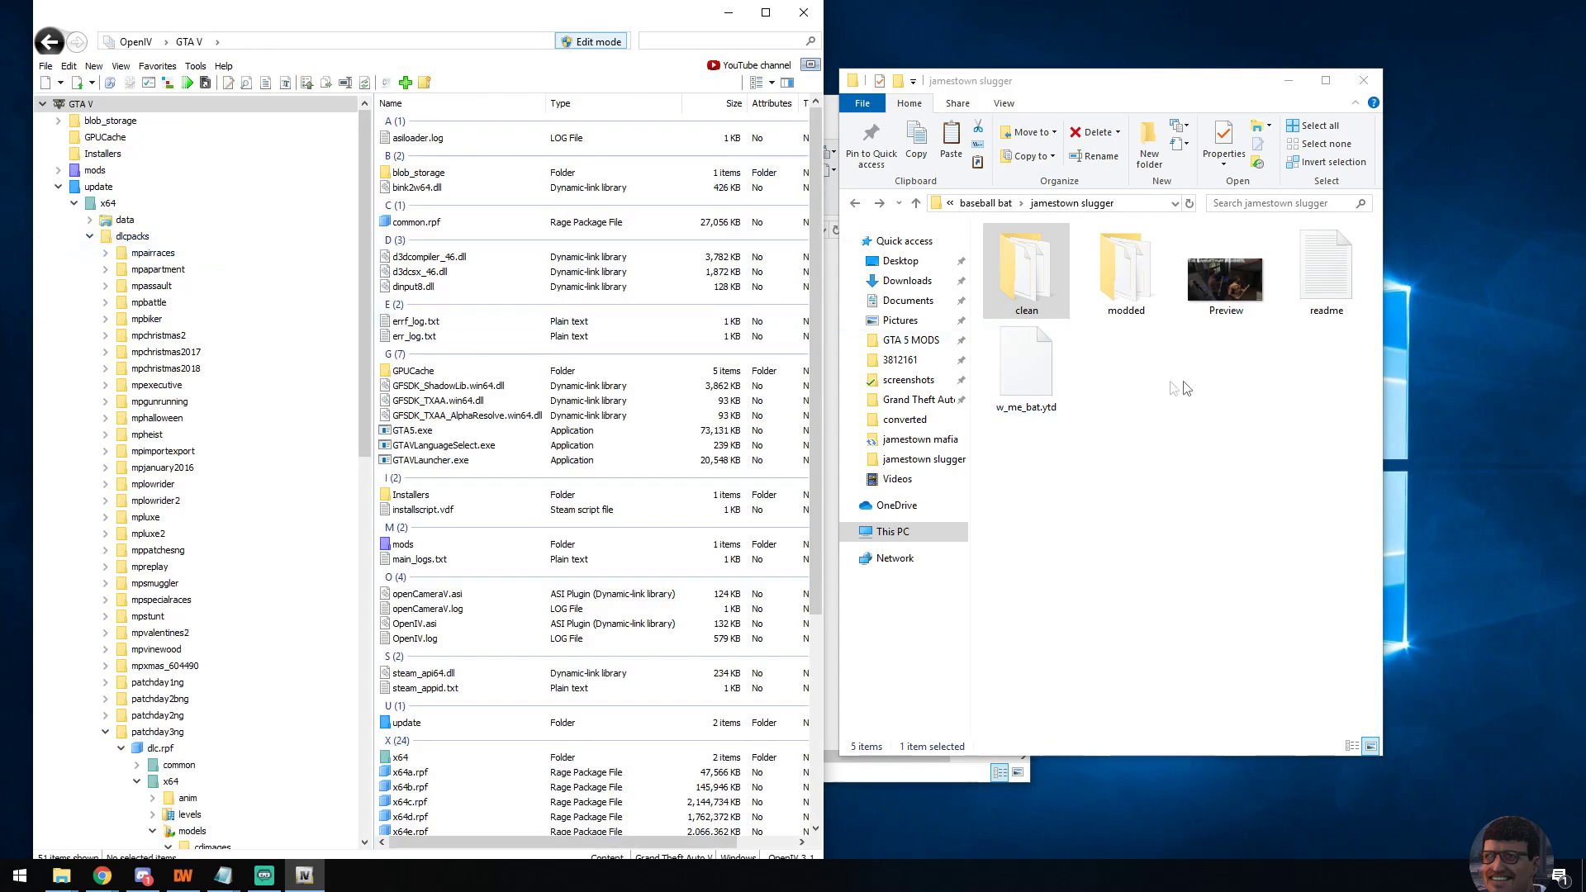
double_click(1126, 273)
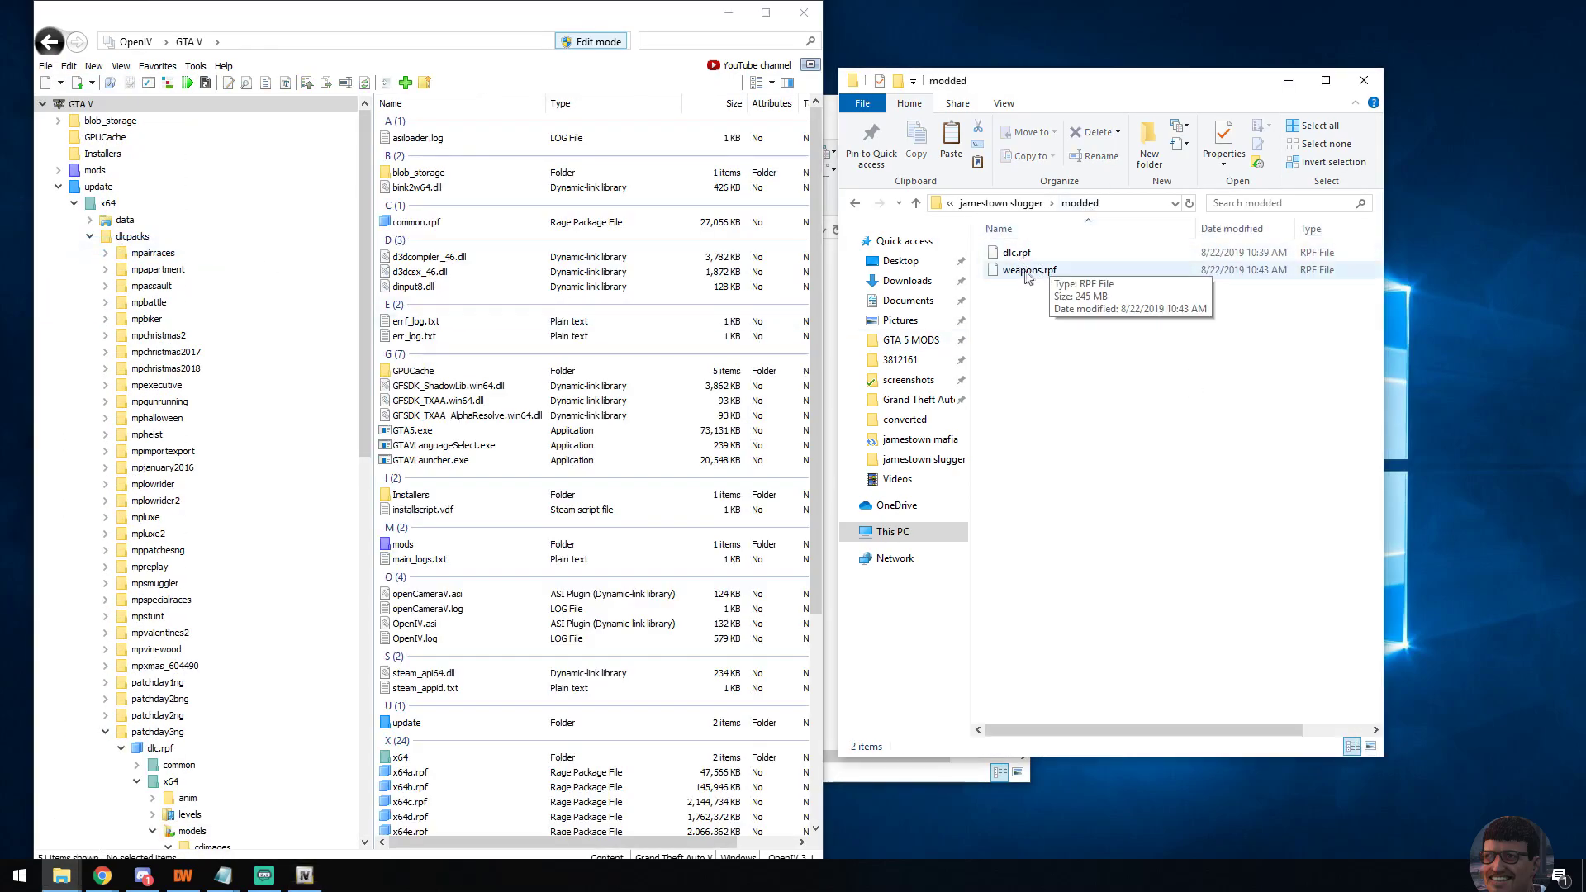
Step: Encrypt the modded weapons.rpf by dropping it onto ArchiveFix.exe and dismissing the finished console
left_click_drag(643, 31, 678, 320)
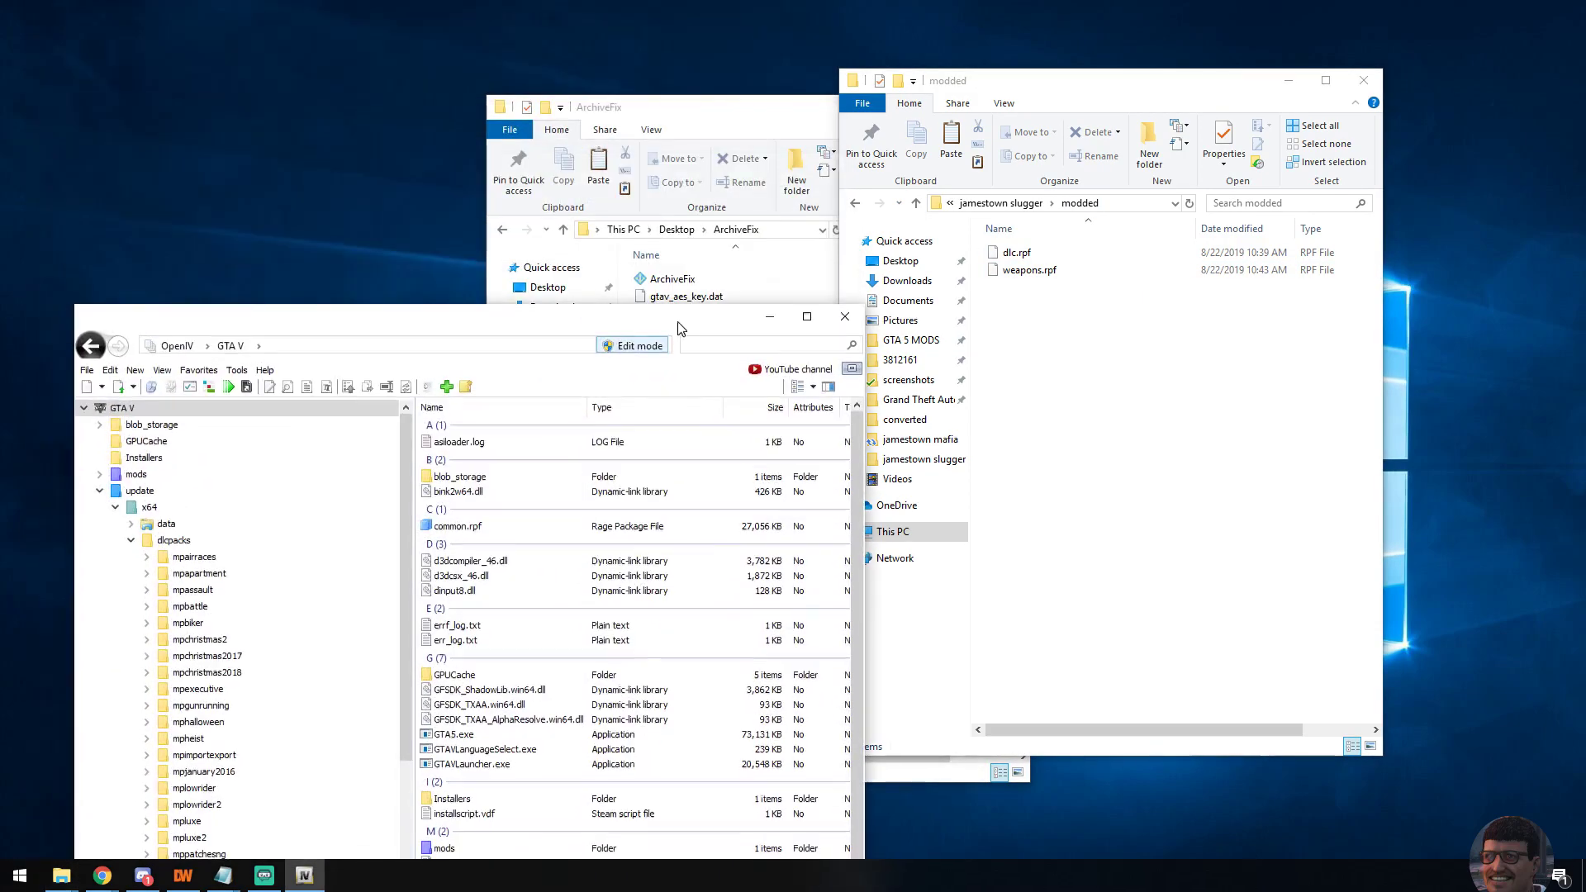
left_click_drag(716, 97, 524, 94)
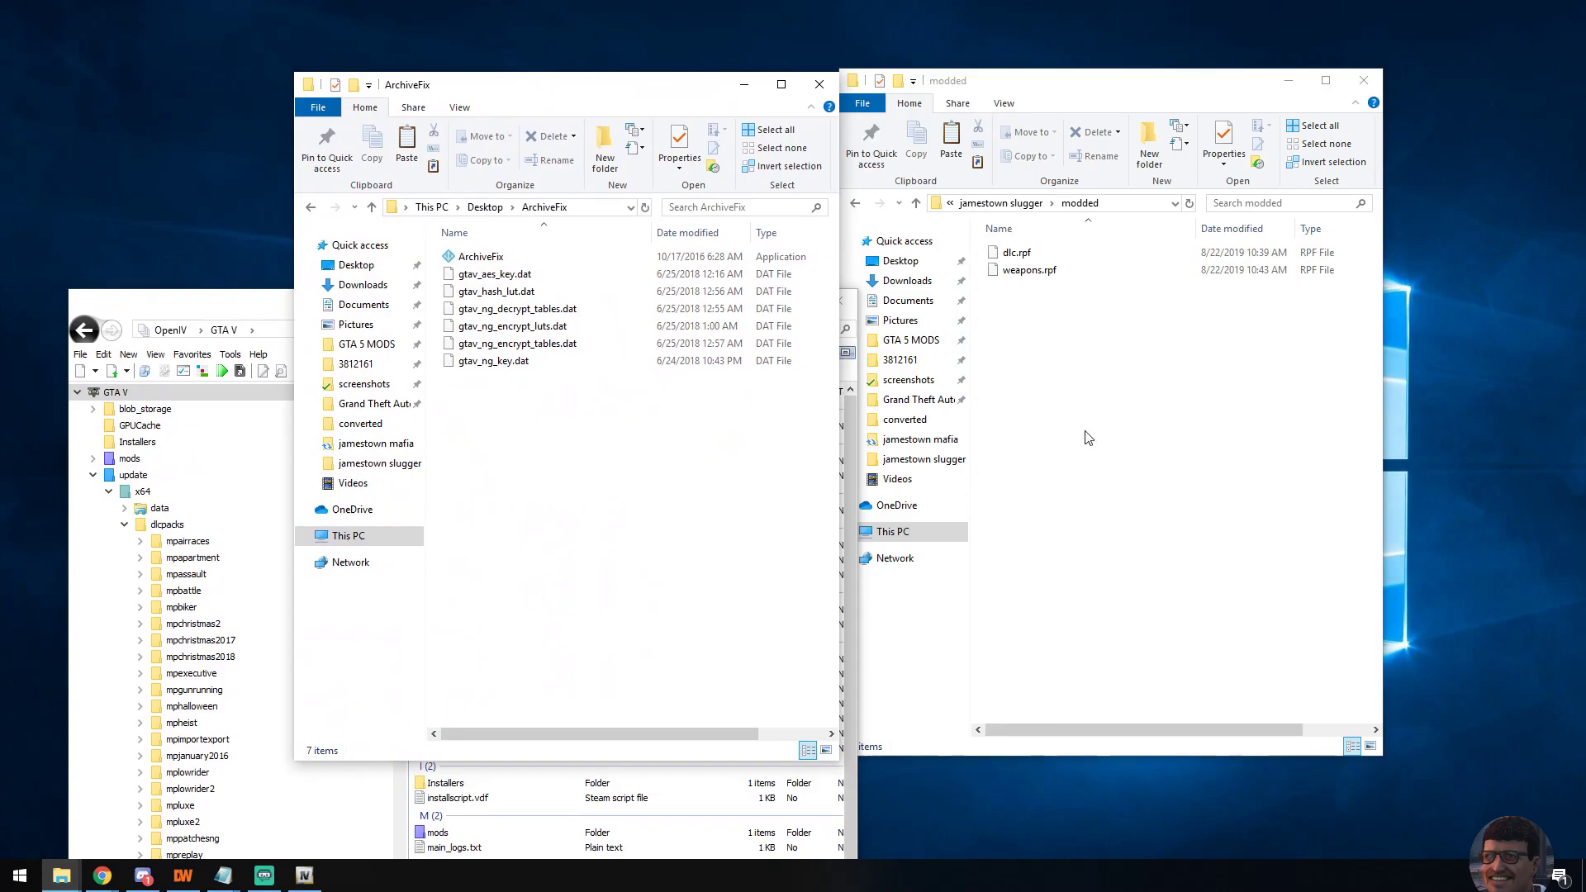
left_click_drag(1029, 271, 488, 256)
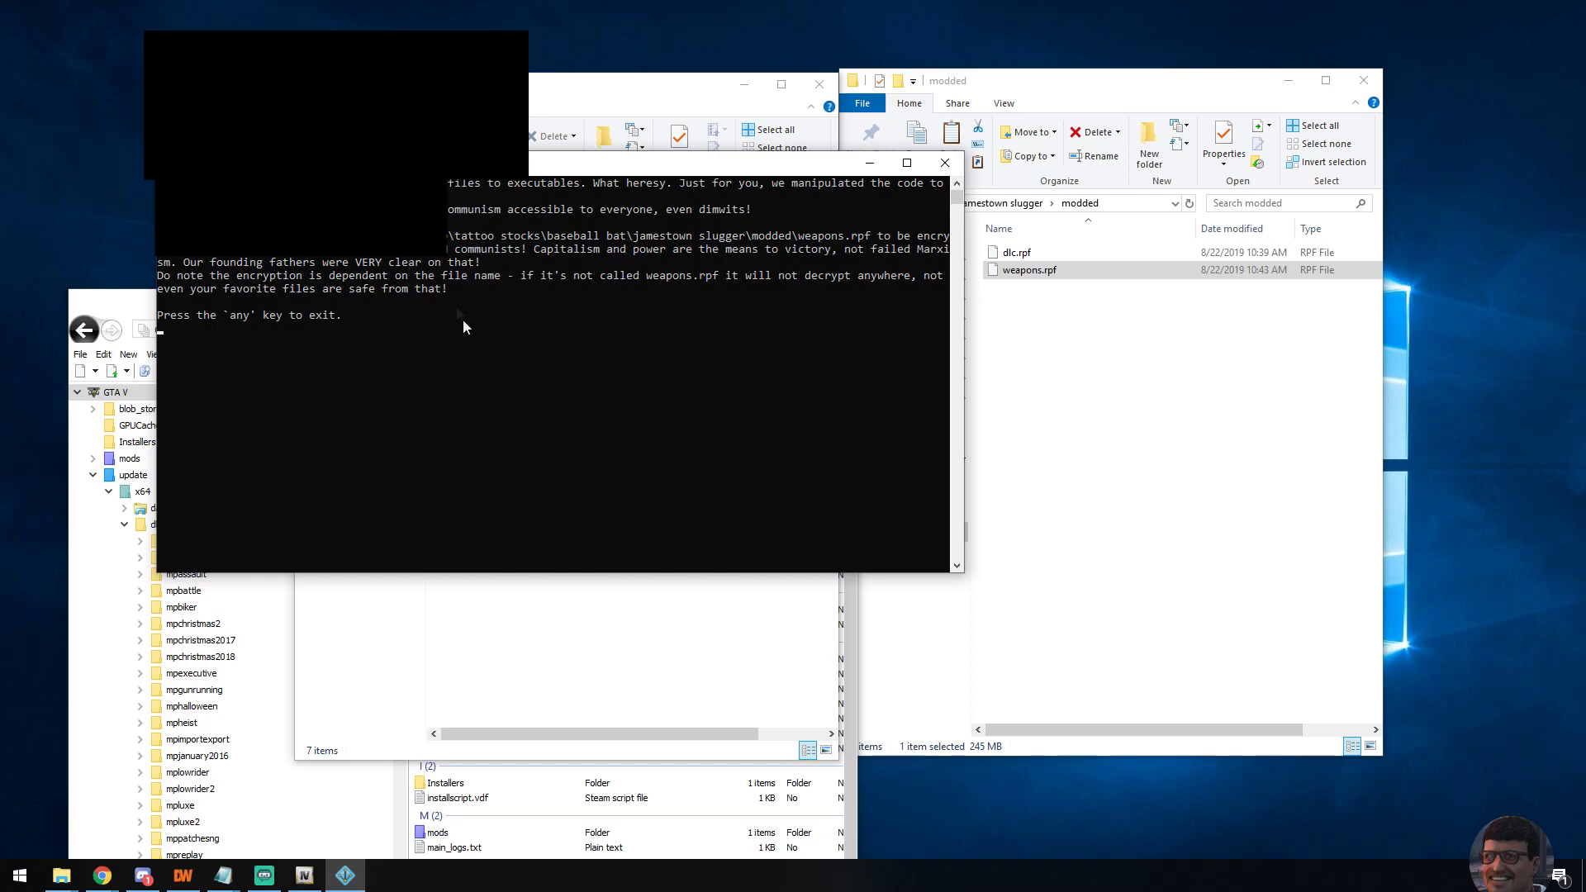
key("Return")
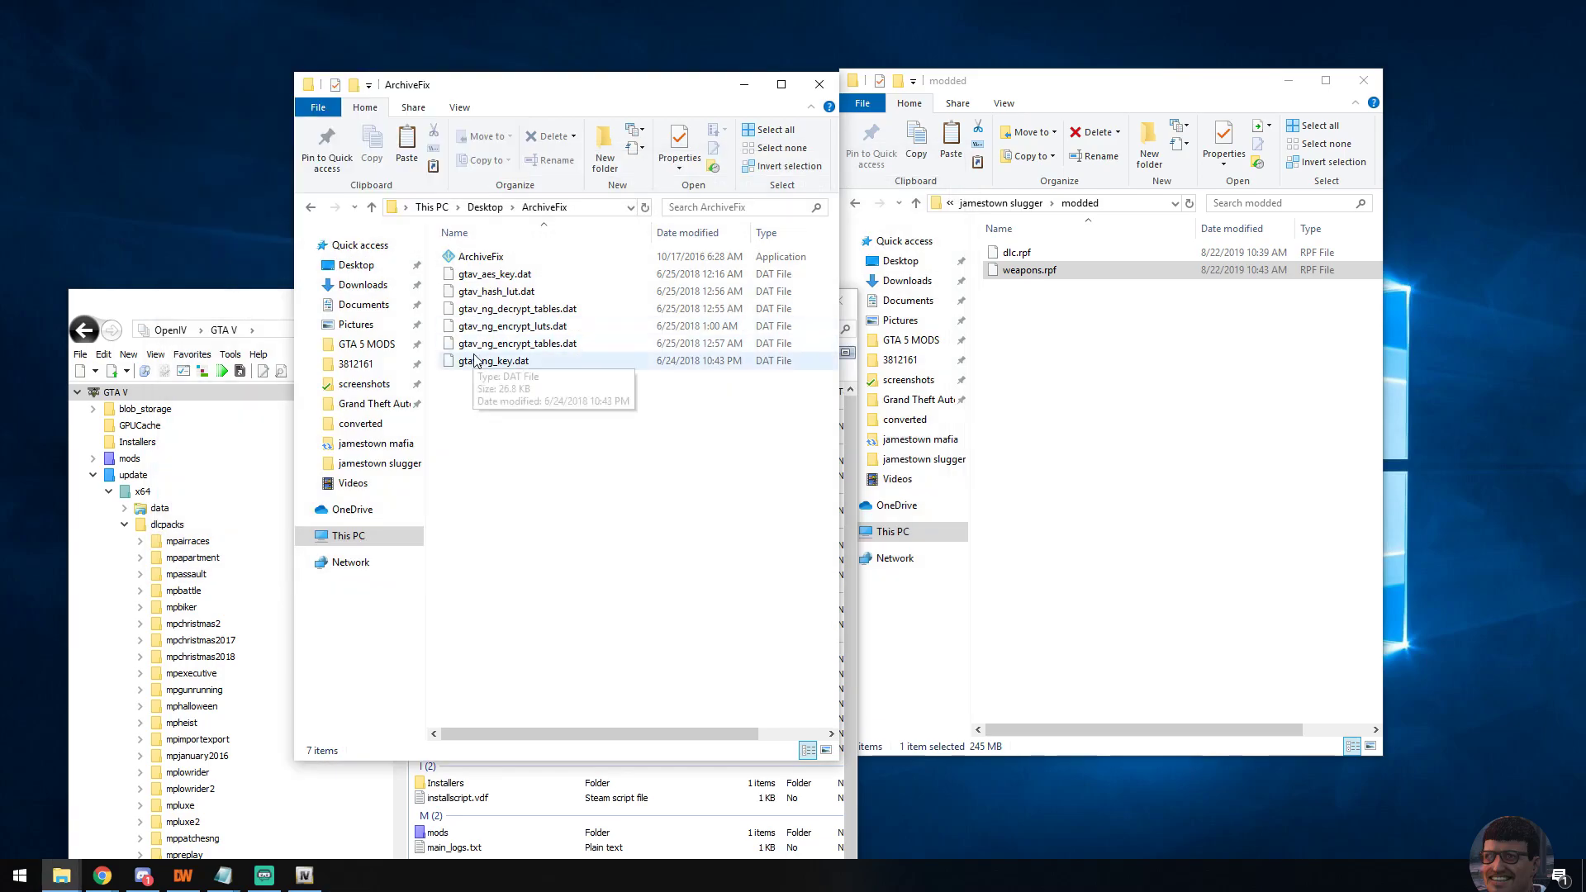
left_click(1032, 273)
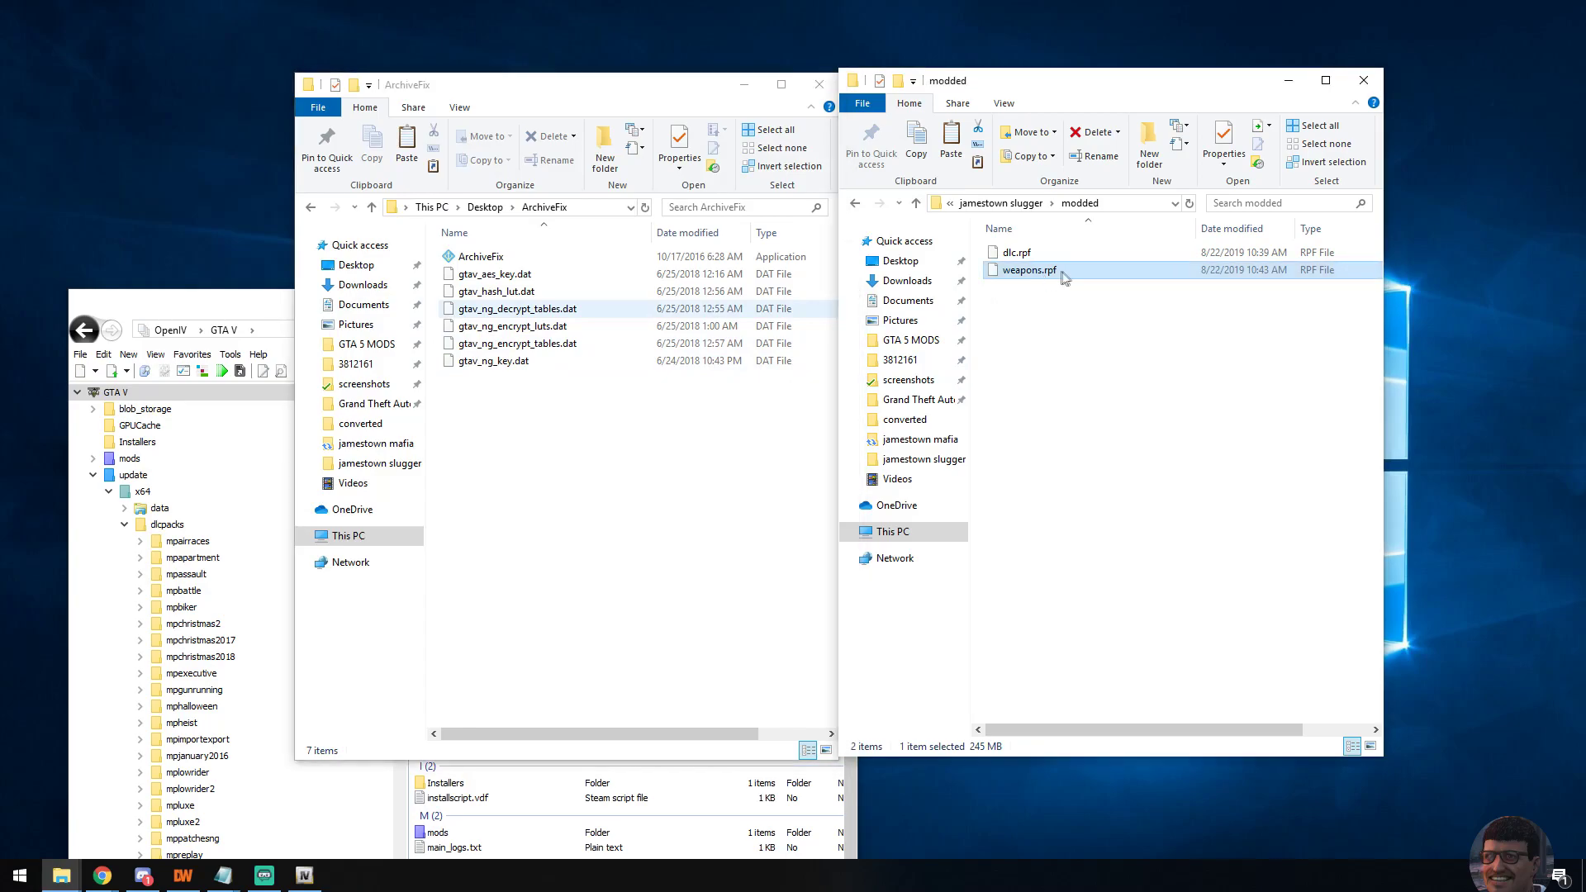
left_click(250, 313)
left_click_drag(246, 310, 230, 175)
left_click(64, 220)
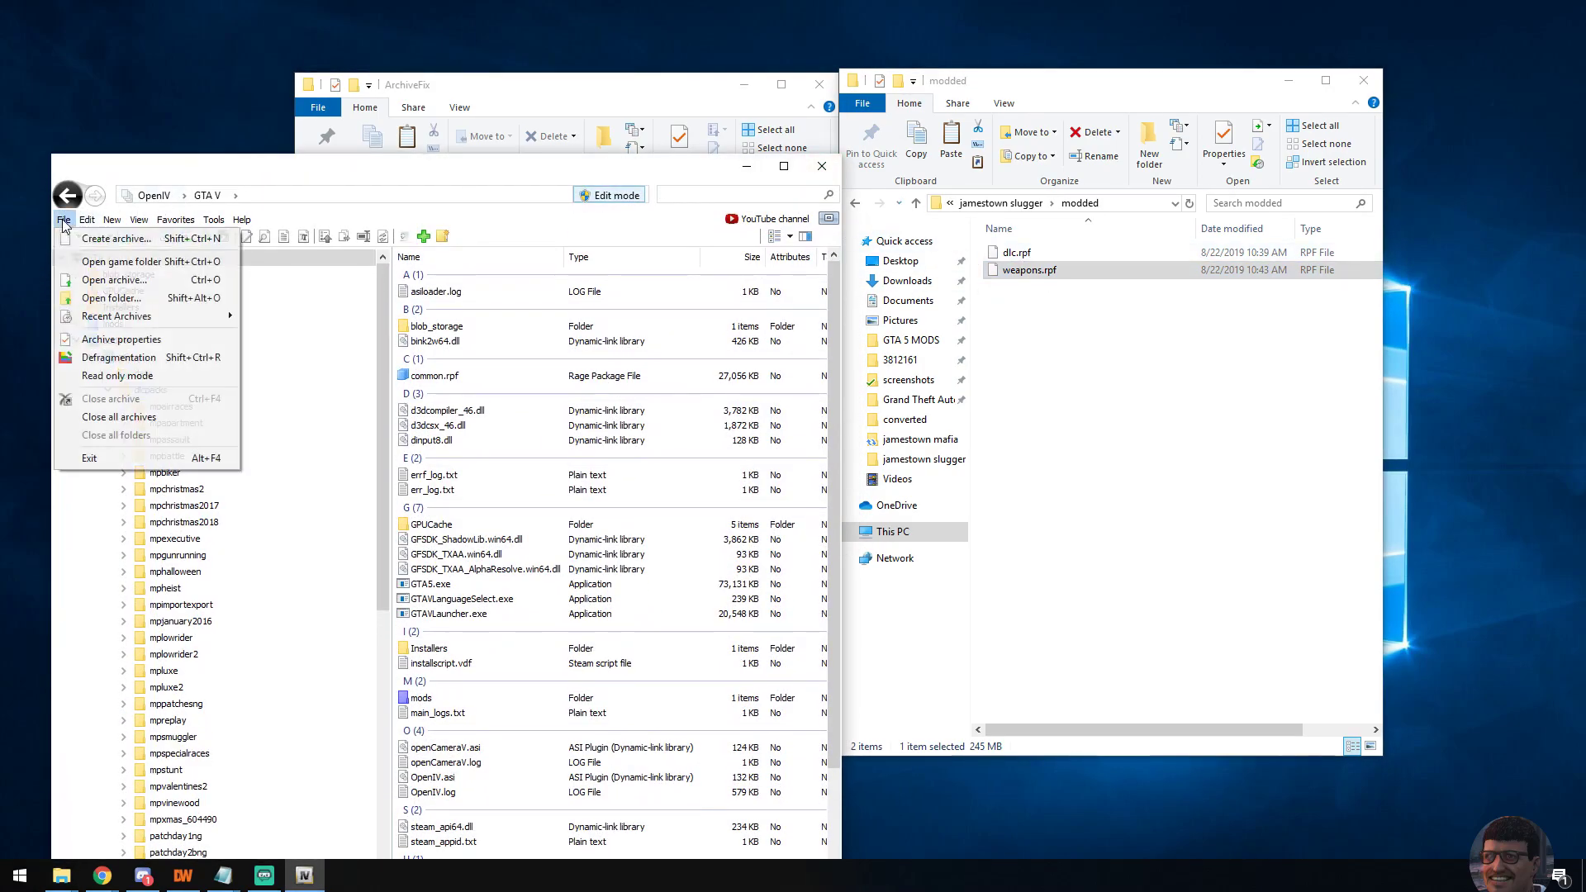
Step: Open the modded dlc.rpf archive from the modded folder and maximise OpenIV
left_click(113, 280)
left_click(315, 321)
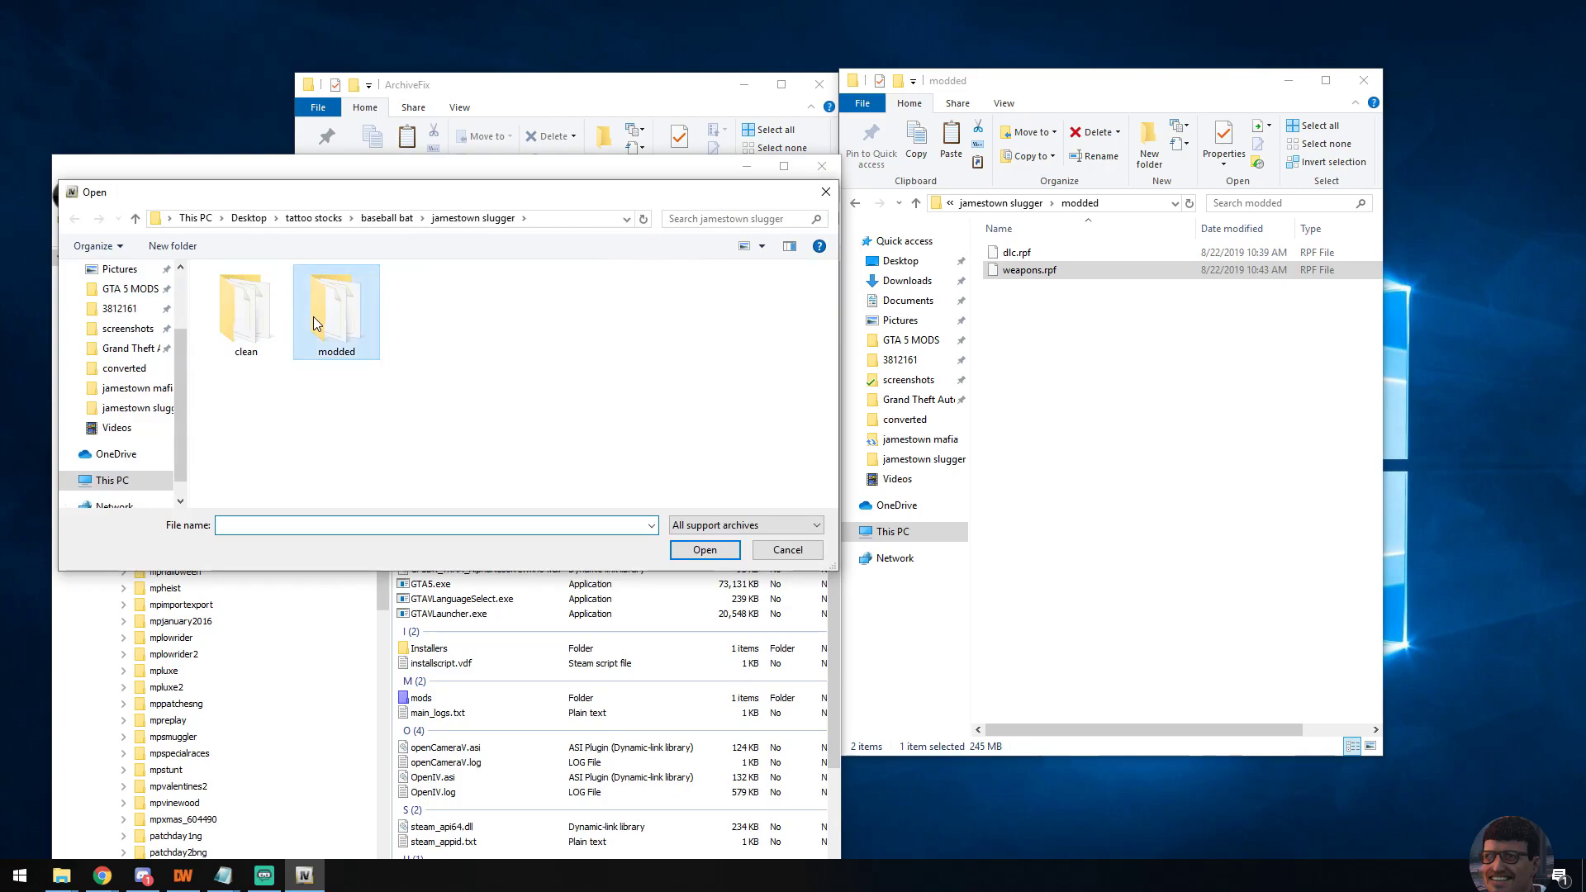
double_click(314, 316)
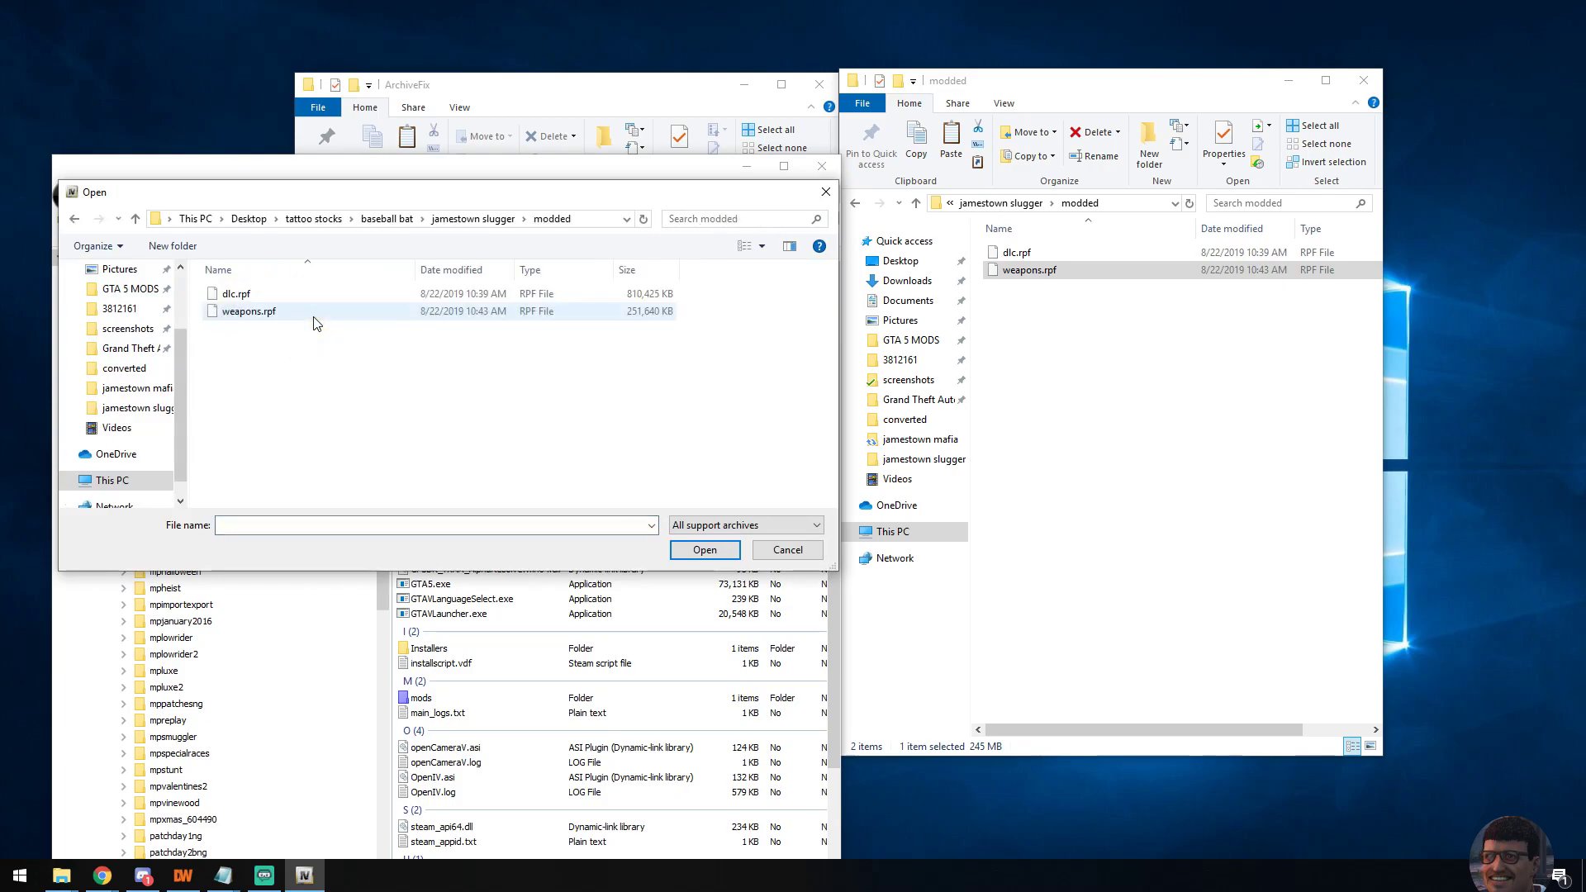
double_click(234, 295)
left_click_drag(358, 167, 417, 4)
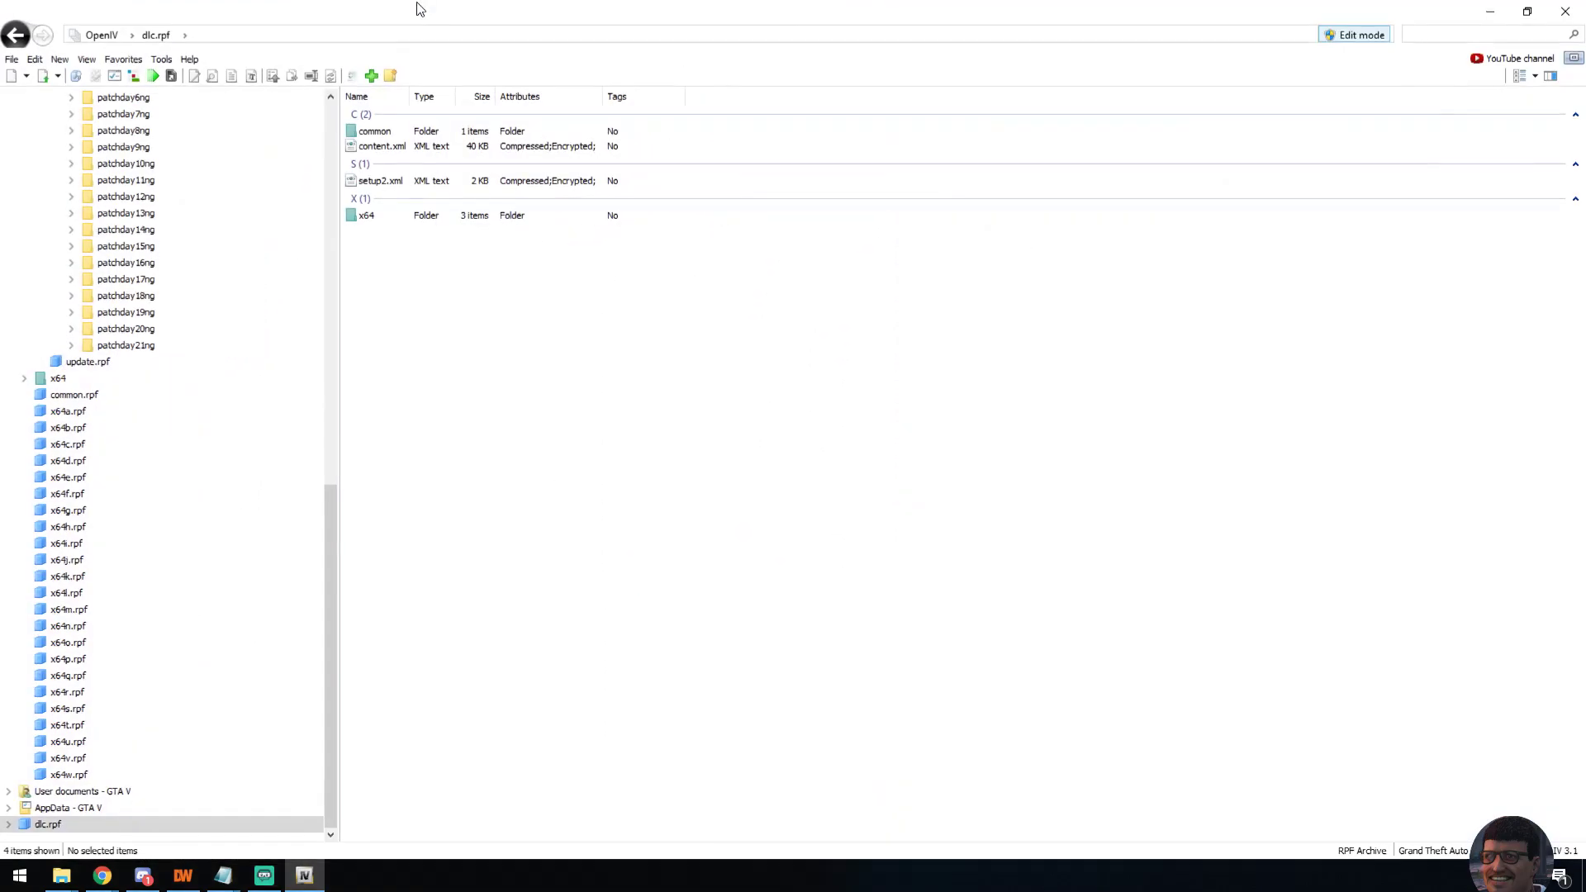
Step: Expand dlc.rpf to x64\models\cdimages, listing streamedpeds_strm.rpf and weapons.rpf (251,640 KB)
left_click(13, 825)
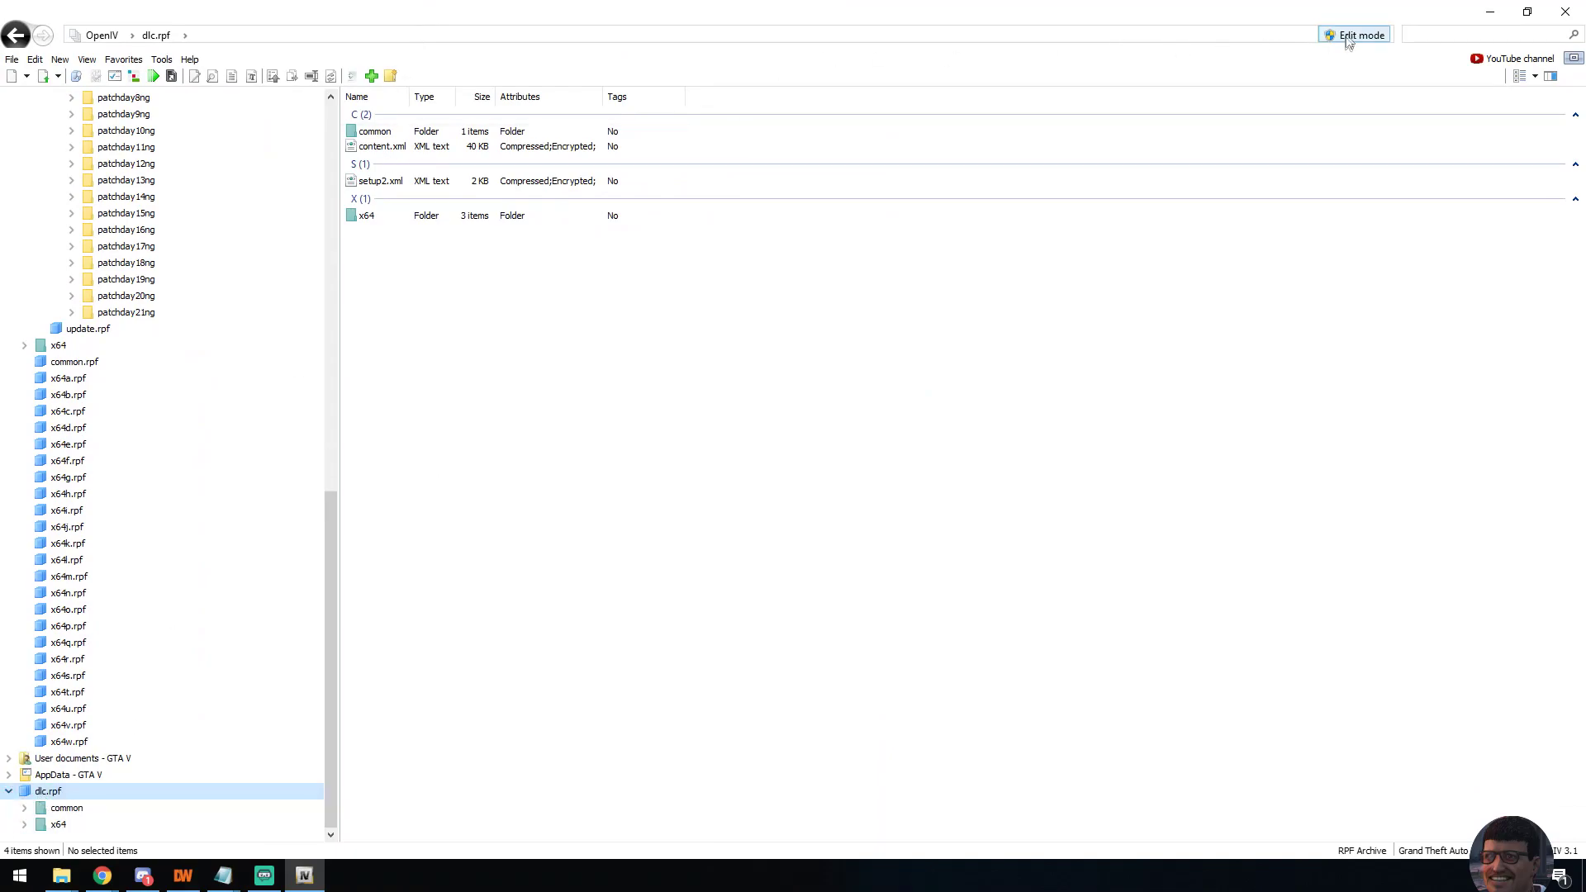
left_click(24, 825)
left_click(41, 825)
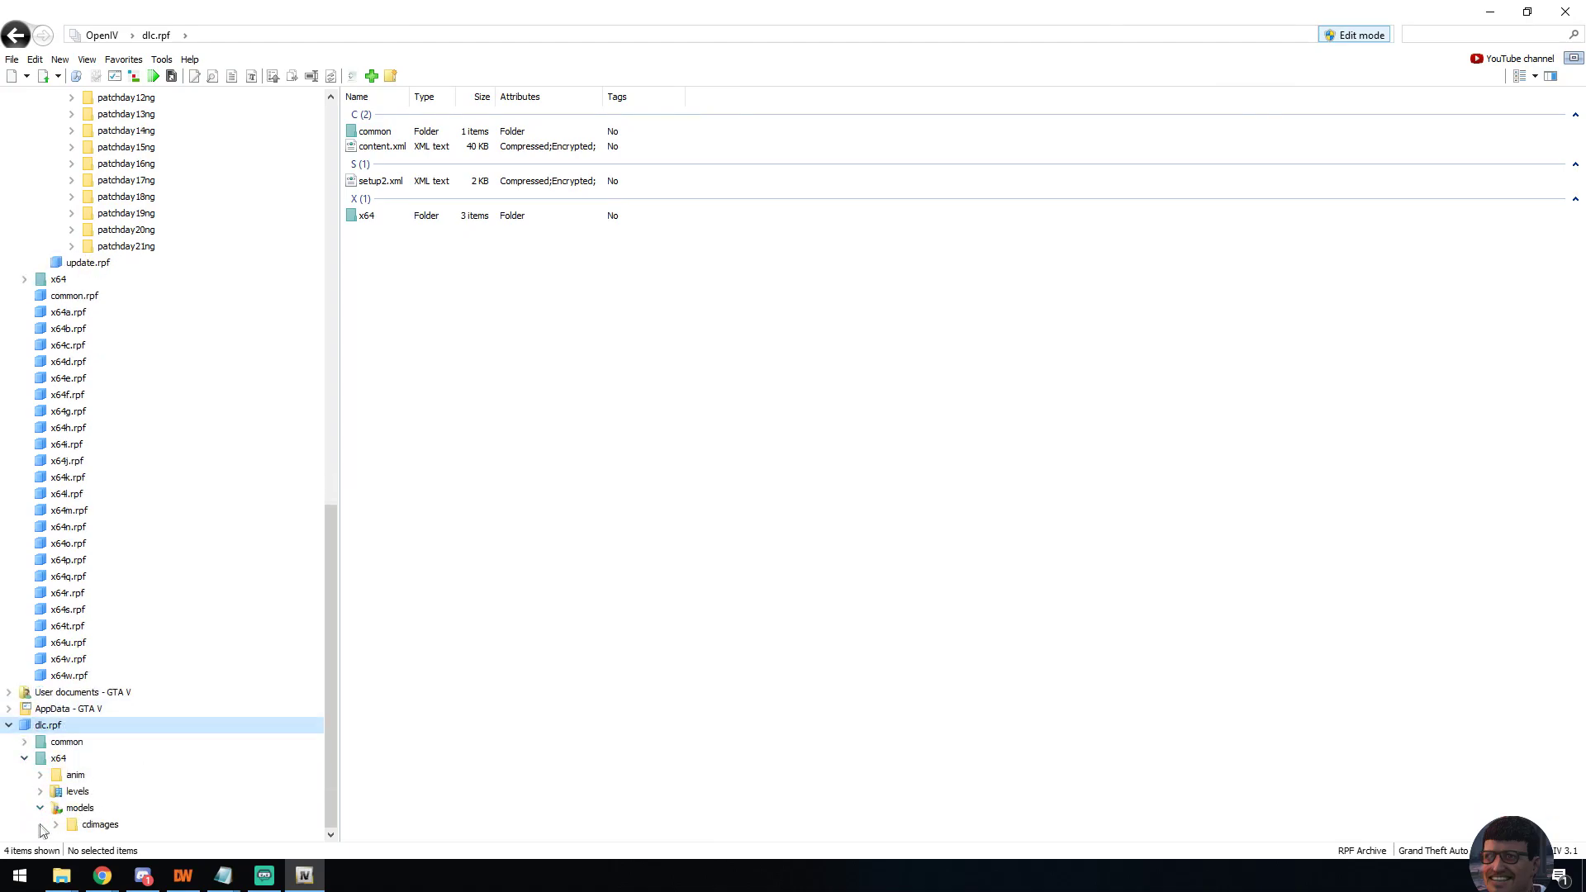
left_click(55, 824)
left_click(103, 793)
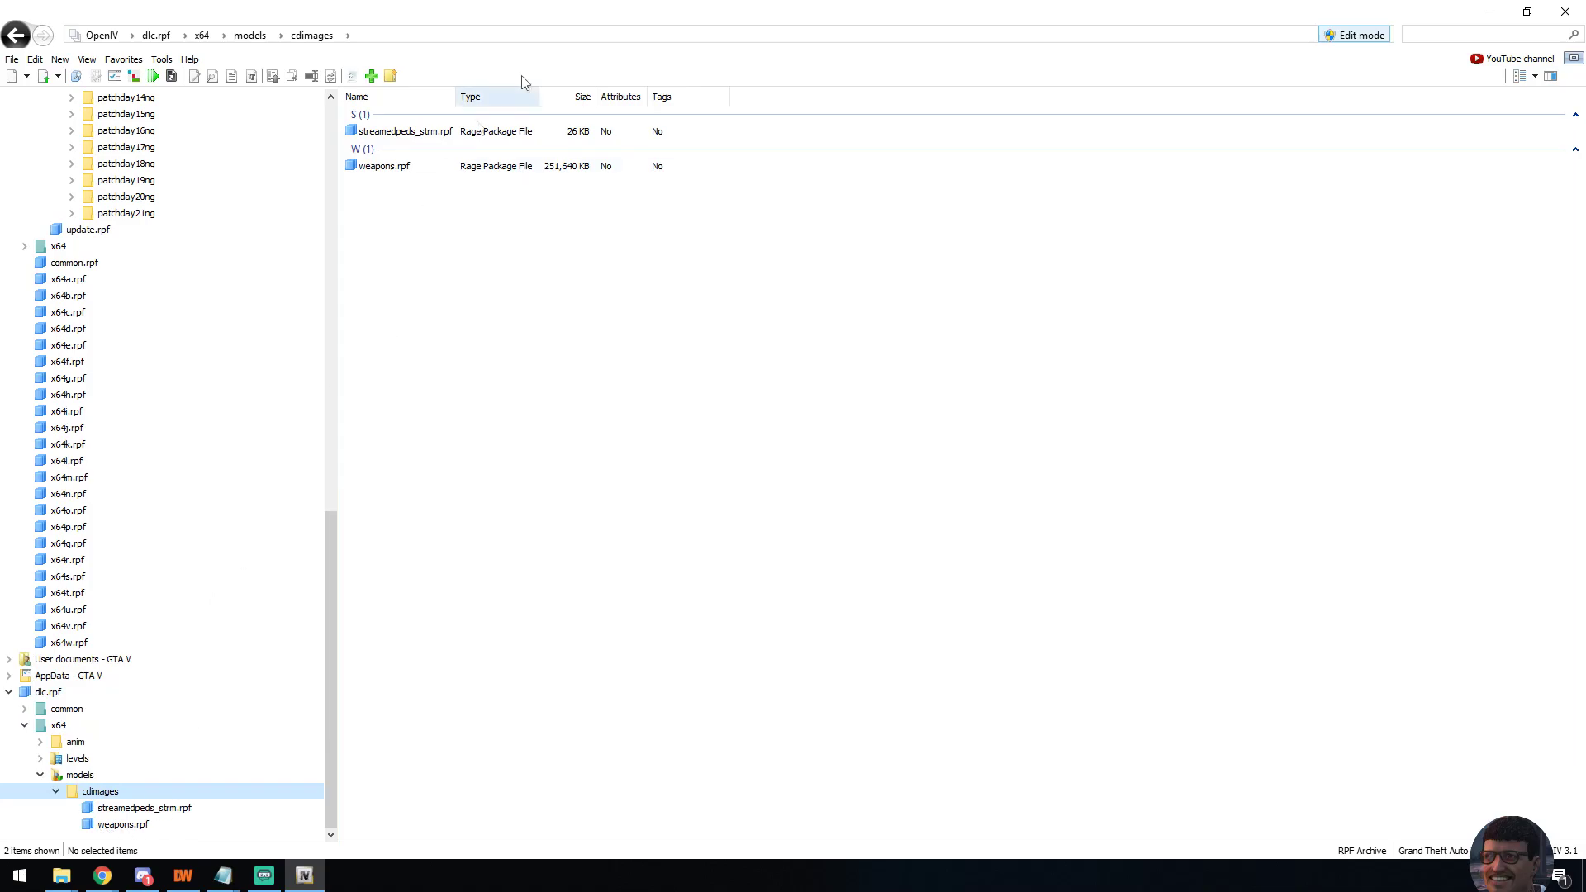
left_click_drag(611, 8, 469, 48)
Step: Swap cdimages' weapons.rpf for the modded weapons.rpf via Replace, after abandoning a drag-in attempt
left_click(1022, 273)
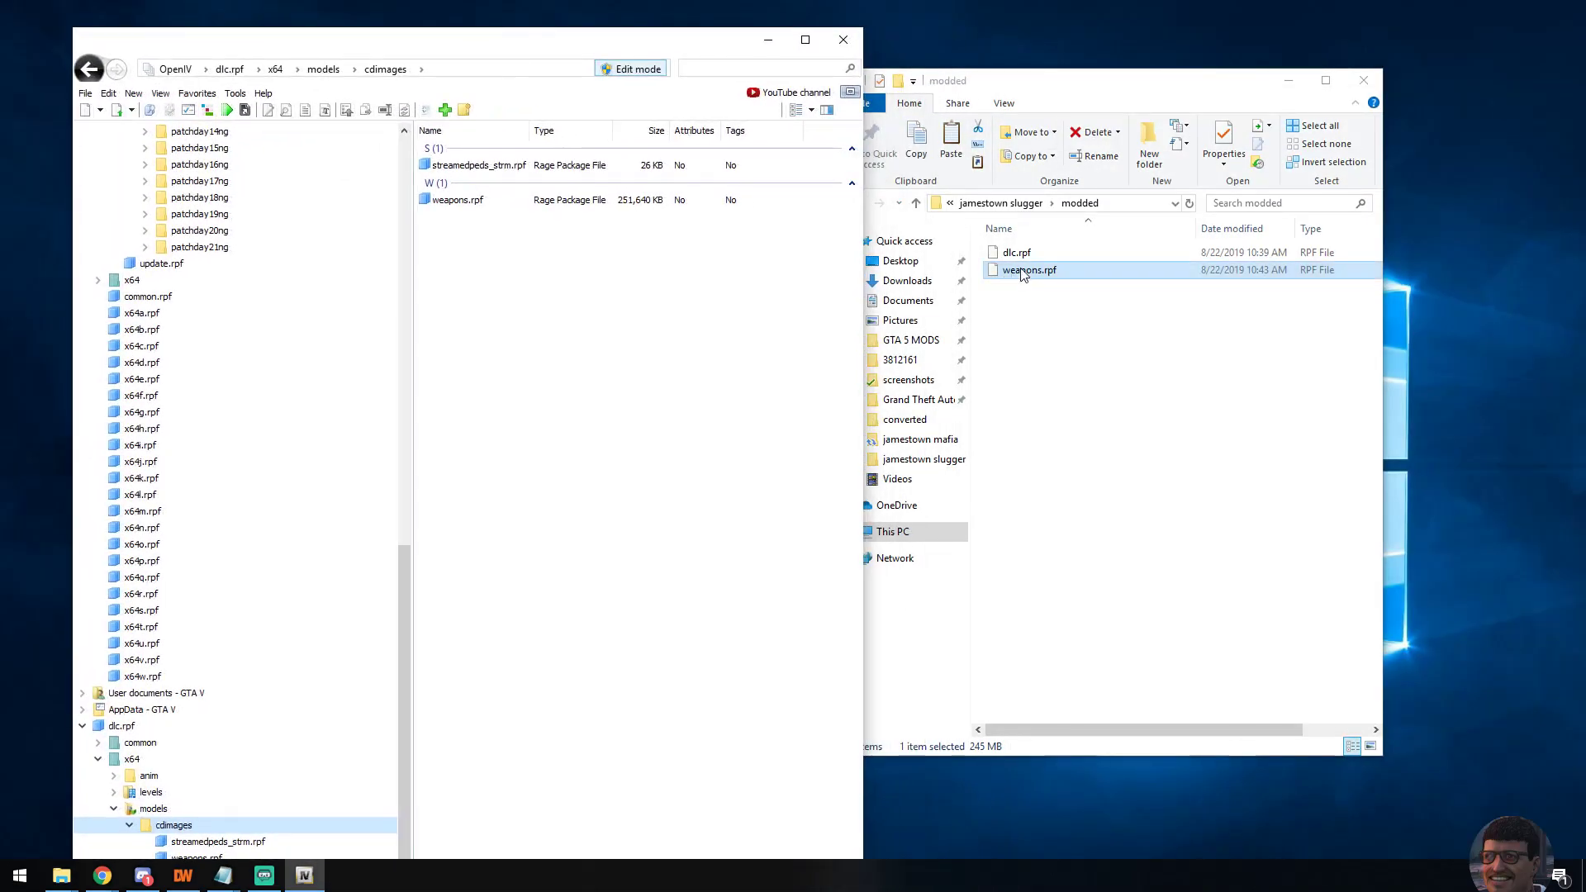
left_click_drag(1022, 273, 650, 256)
left_click_drag(494, 252, 1073, 281)
left_click(460, 202)
right_click(460, 203)
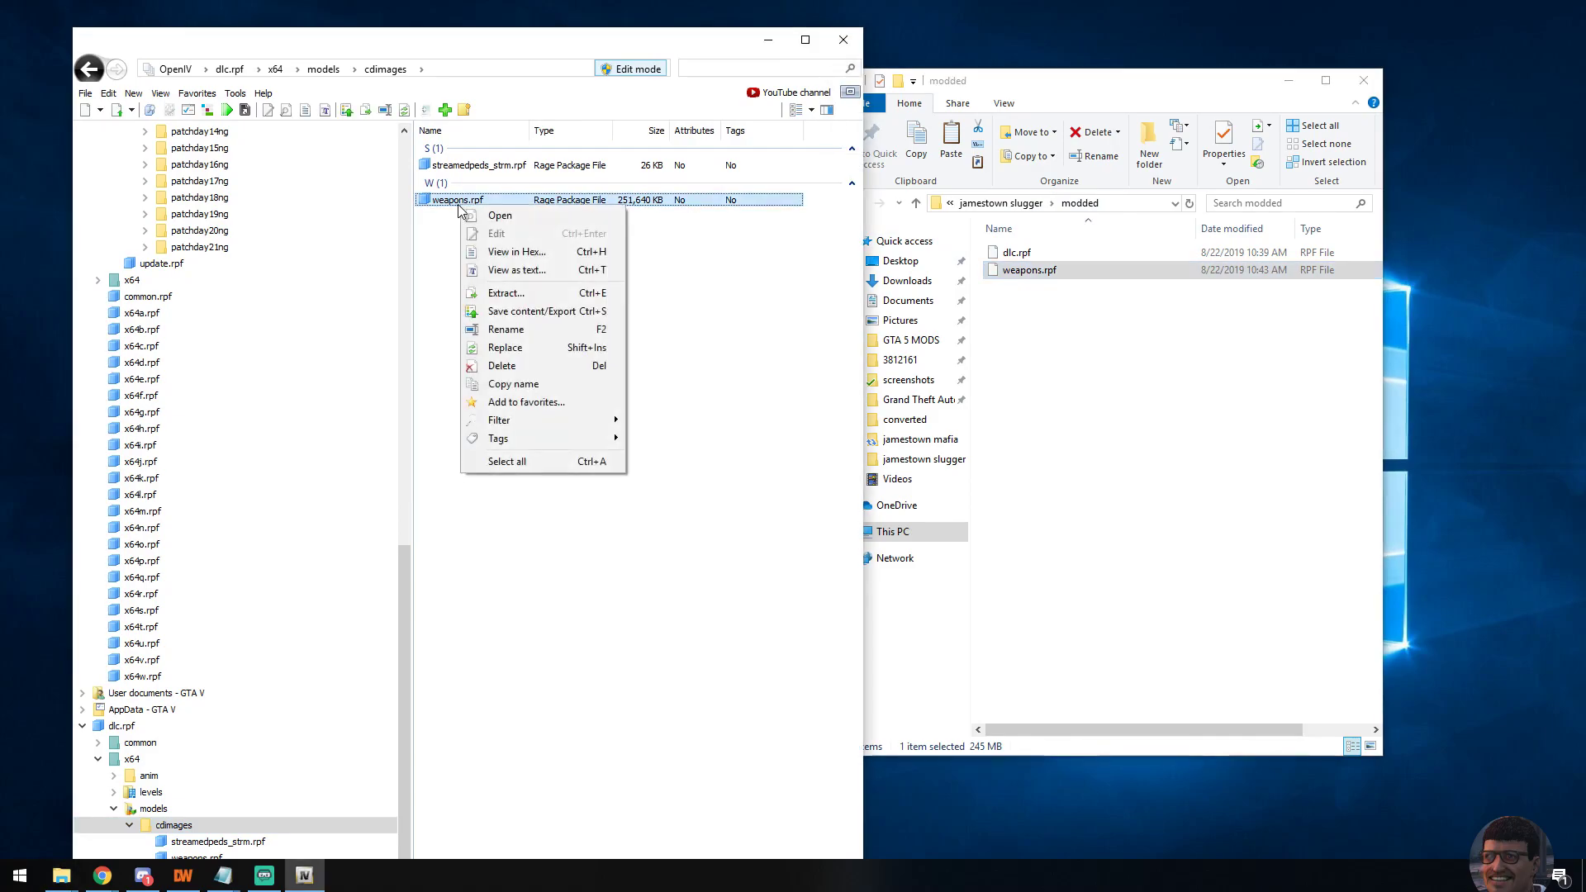
left_click(512, 356)
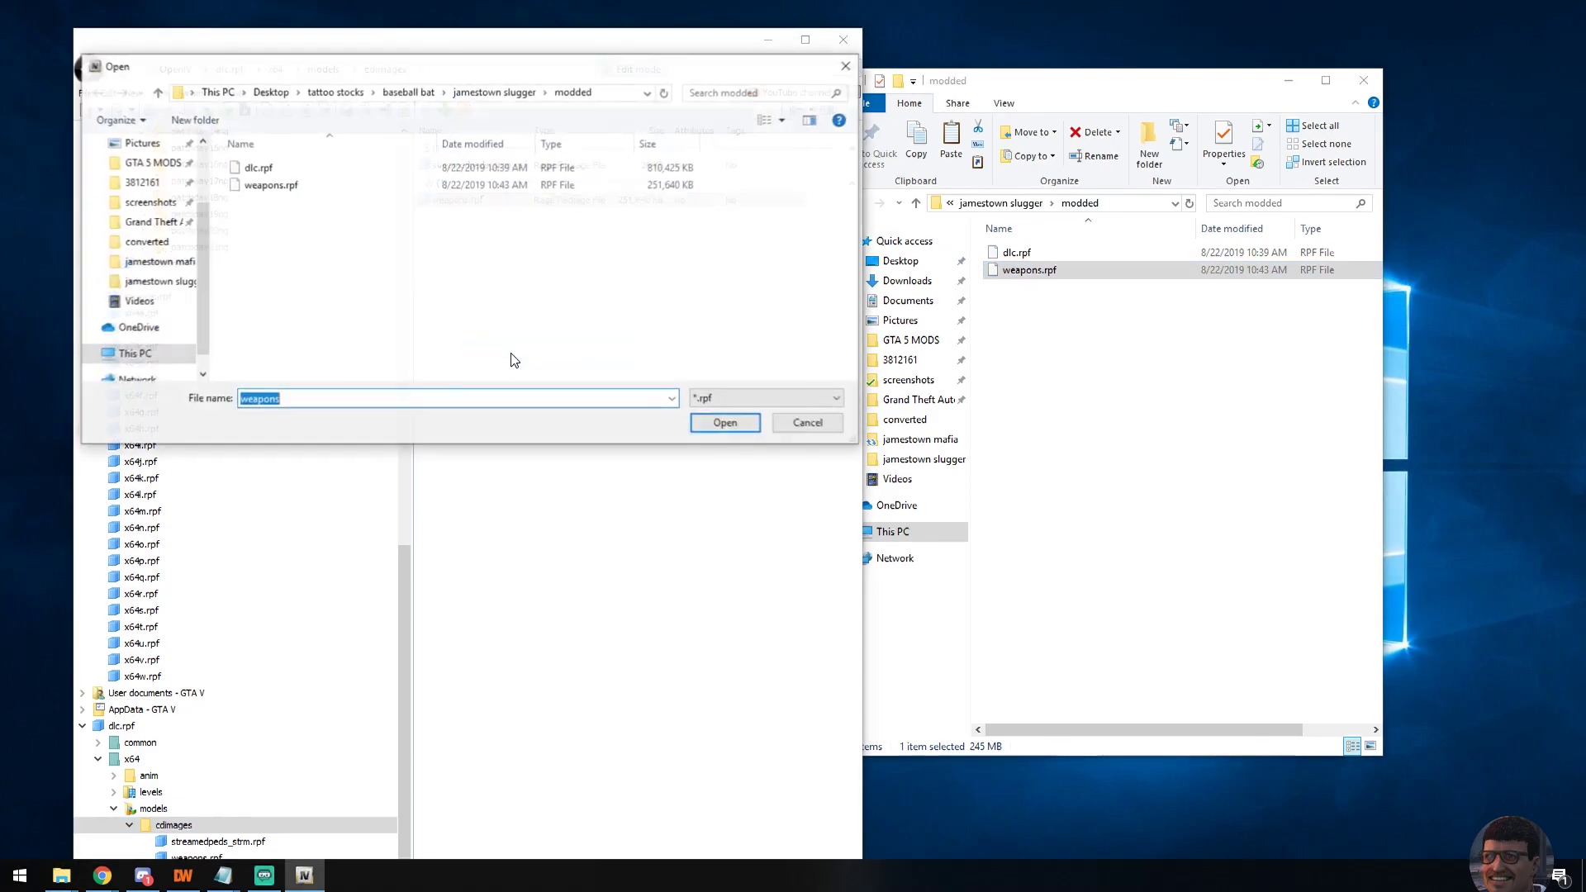
double_click(266, 185)
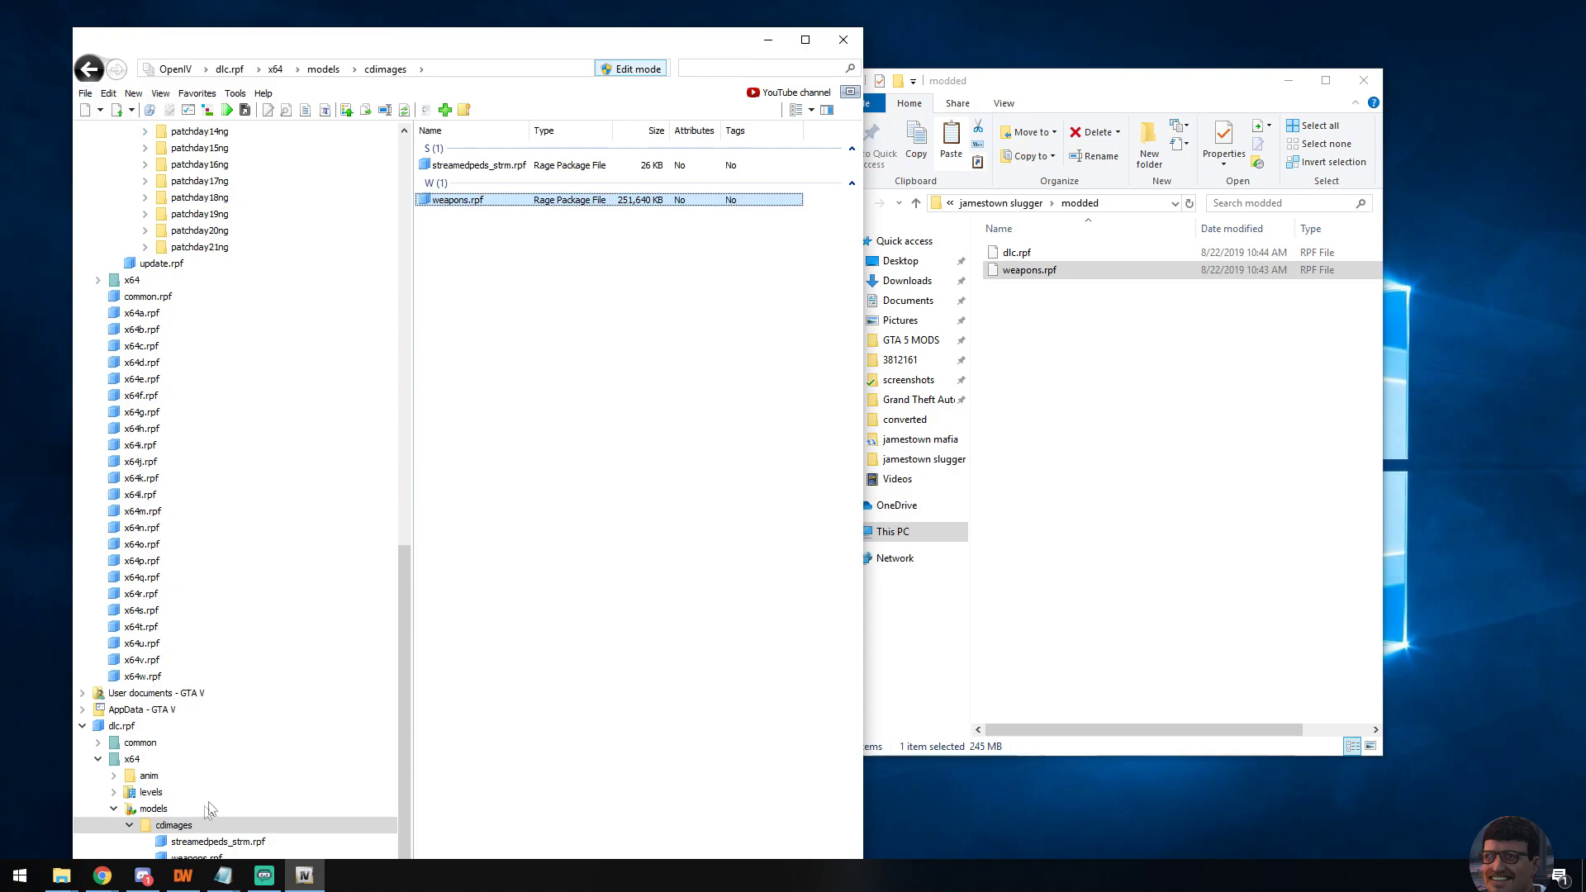
Step: Close the open dlc.rpf archive in OpenIV and move its window aside
left_click(86, 94)
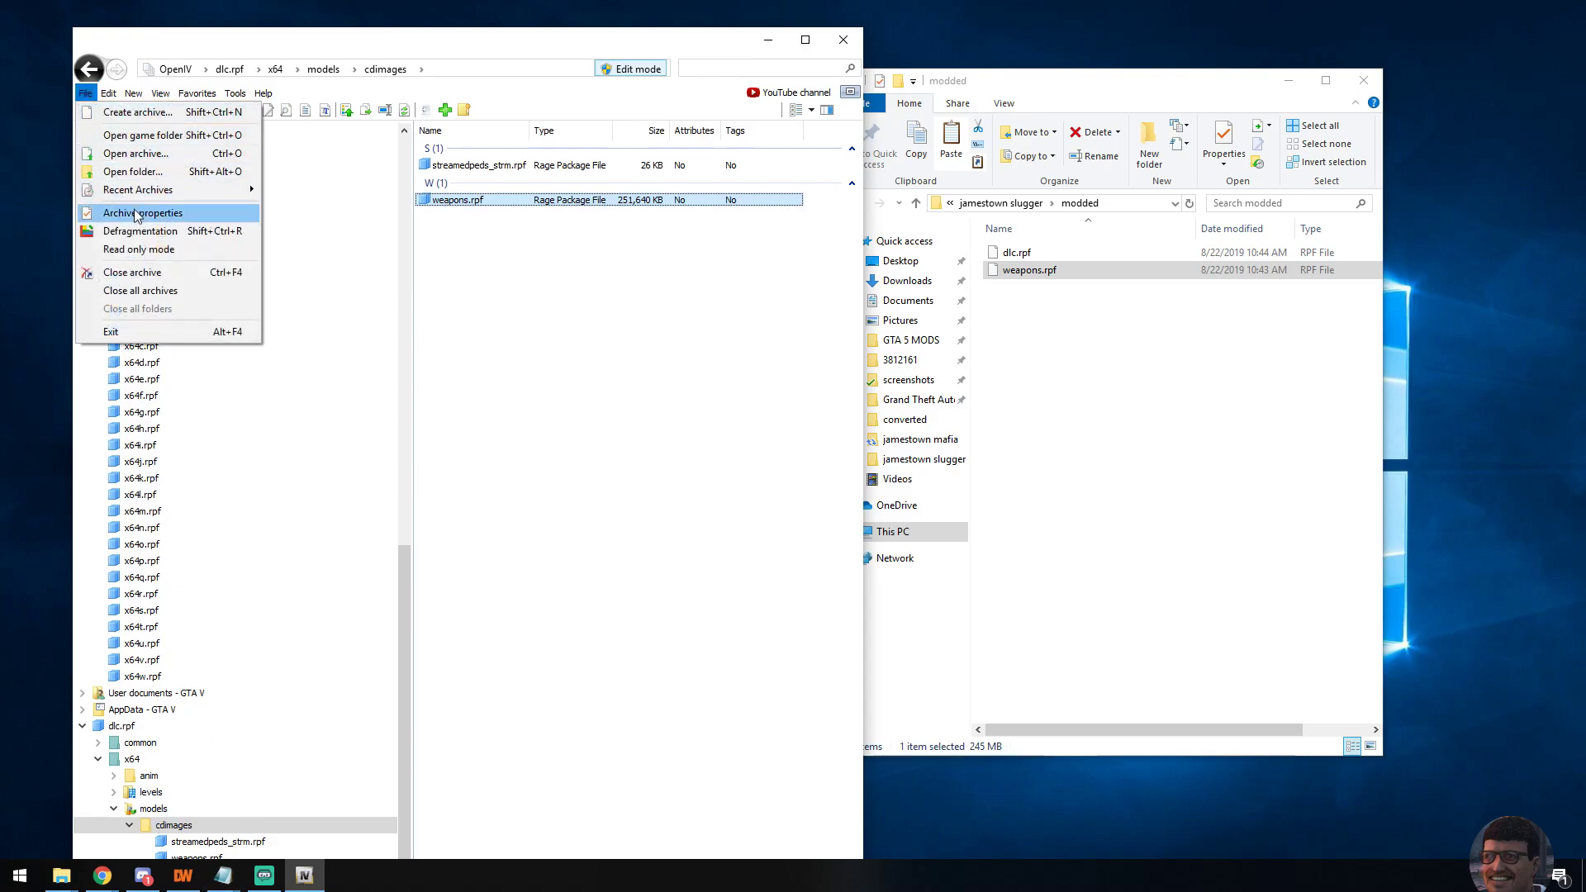
left_click(148, 276)
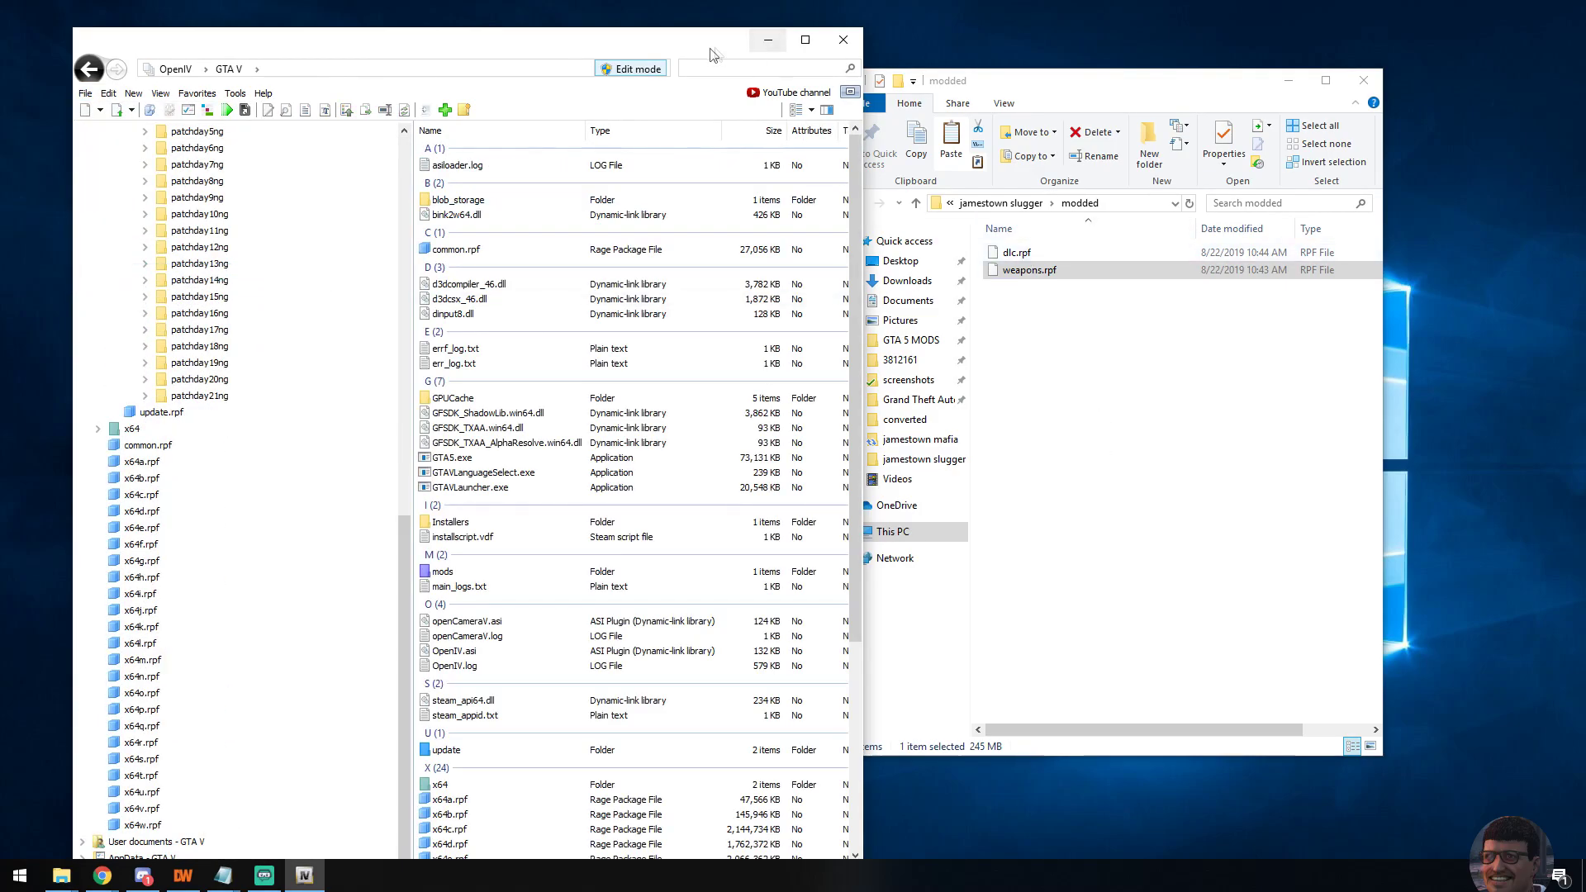
left_click_drag(710, 54, 748, 388)
Step: Encrypt the modded dlc.rpf with ArchiveFix.exe and dismiss the finished console
left_click(793, 355)
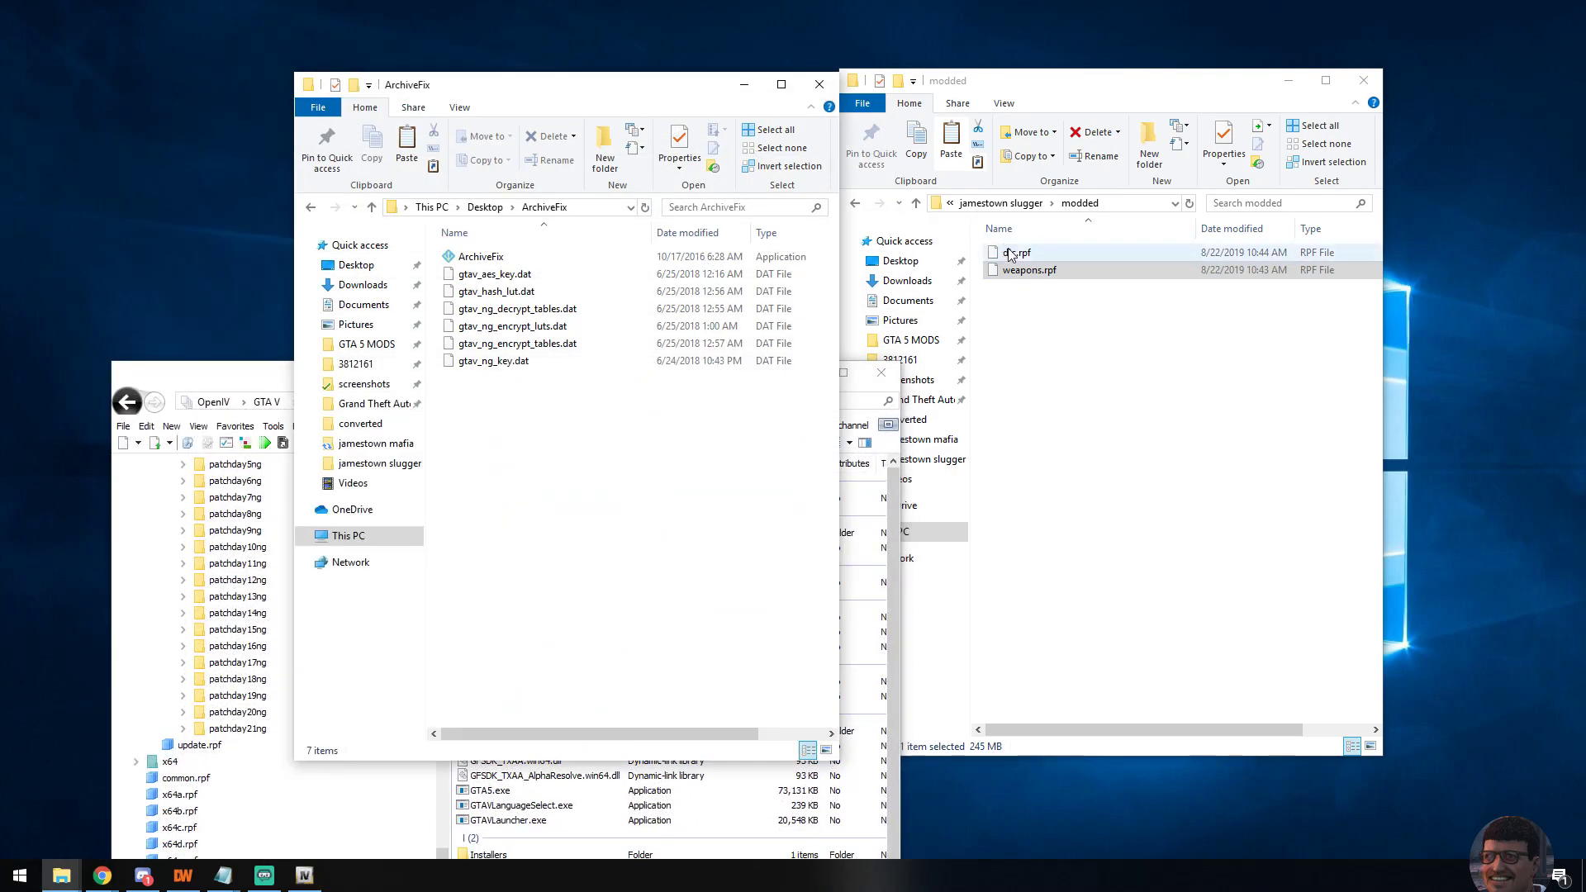
left_click_drag(1009, 255, 483, 247)
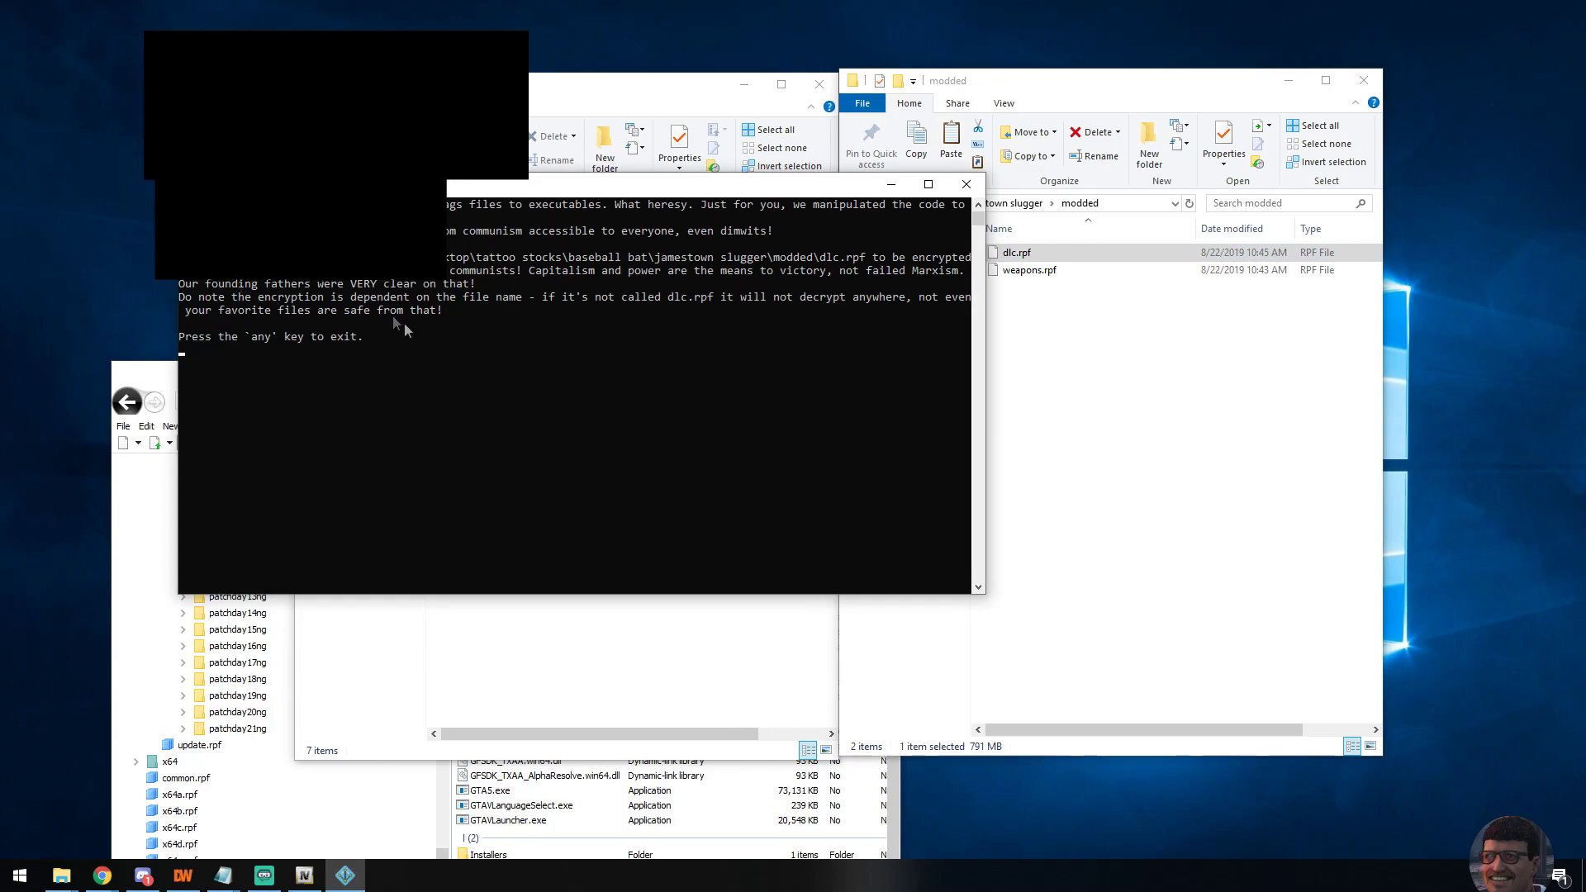
key("Return")
left_click_drag(287, 373, 289, 63)
left_click(1014, 257)
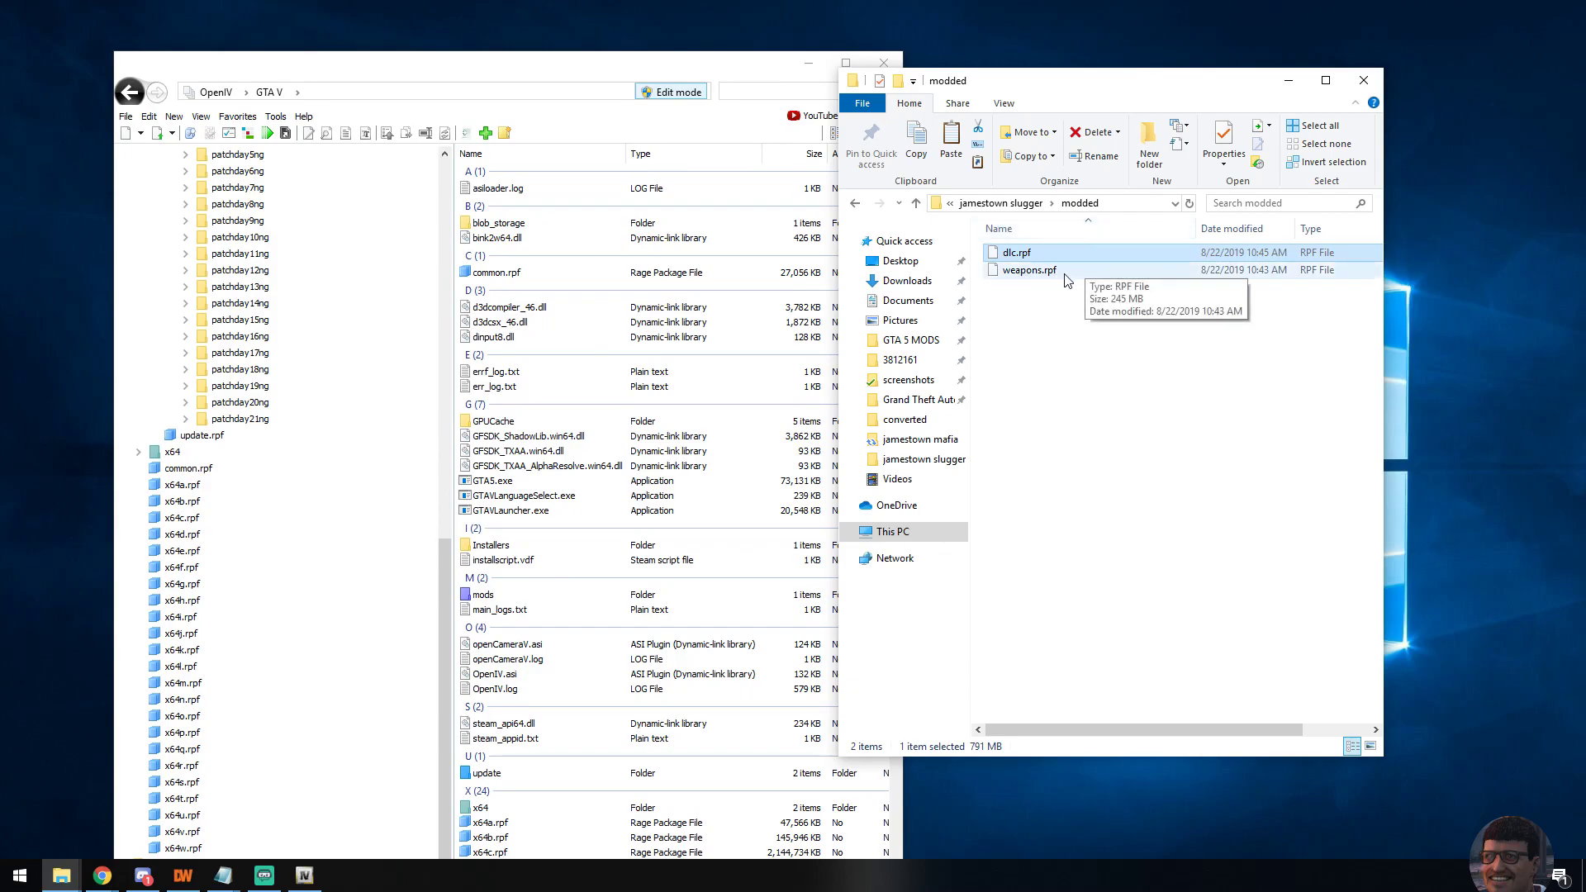
Step: Swap patchday3ng's dlc.rpf for the encrypted modded dlc.rpf (810,425 KB) from the modded folder
left_click_drag(368, 77, 302, 76)
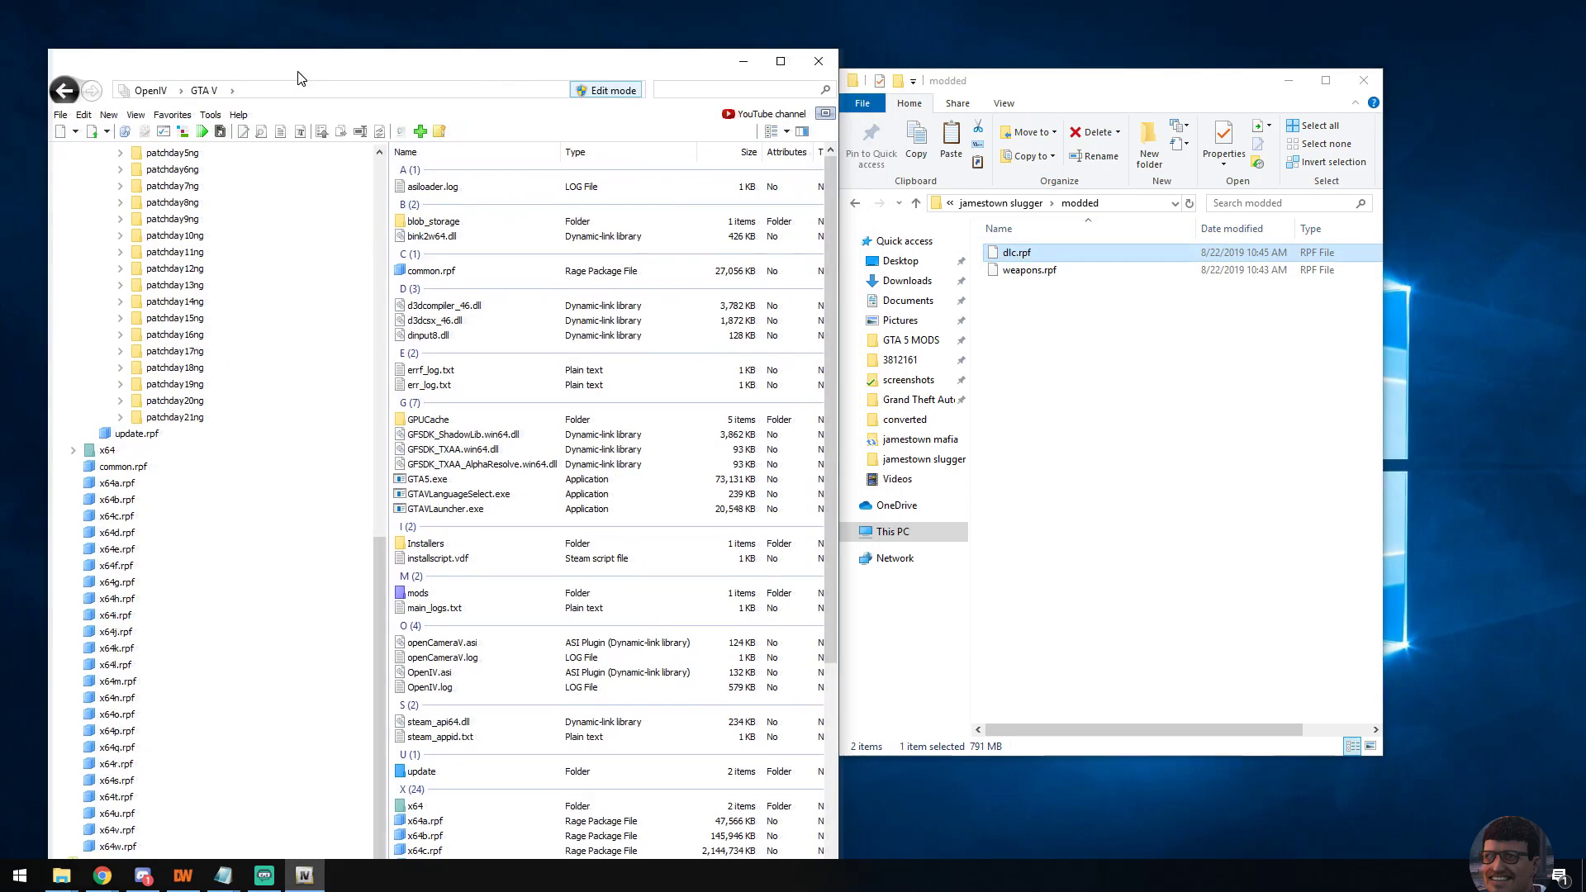
left_click_drag(384, 569, 381, 188)
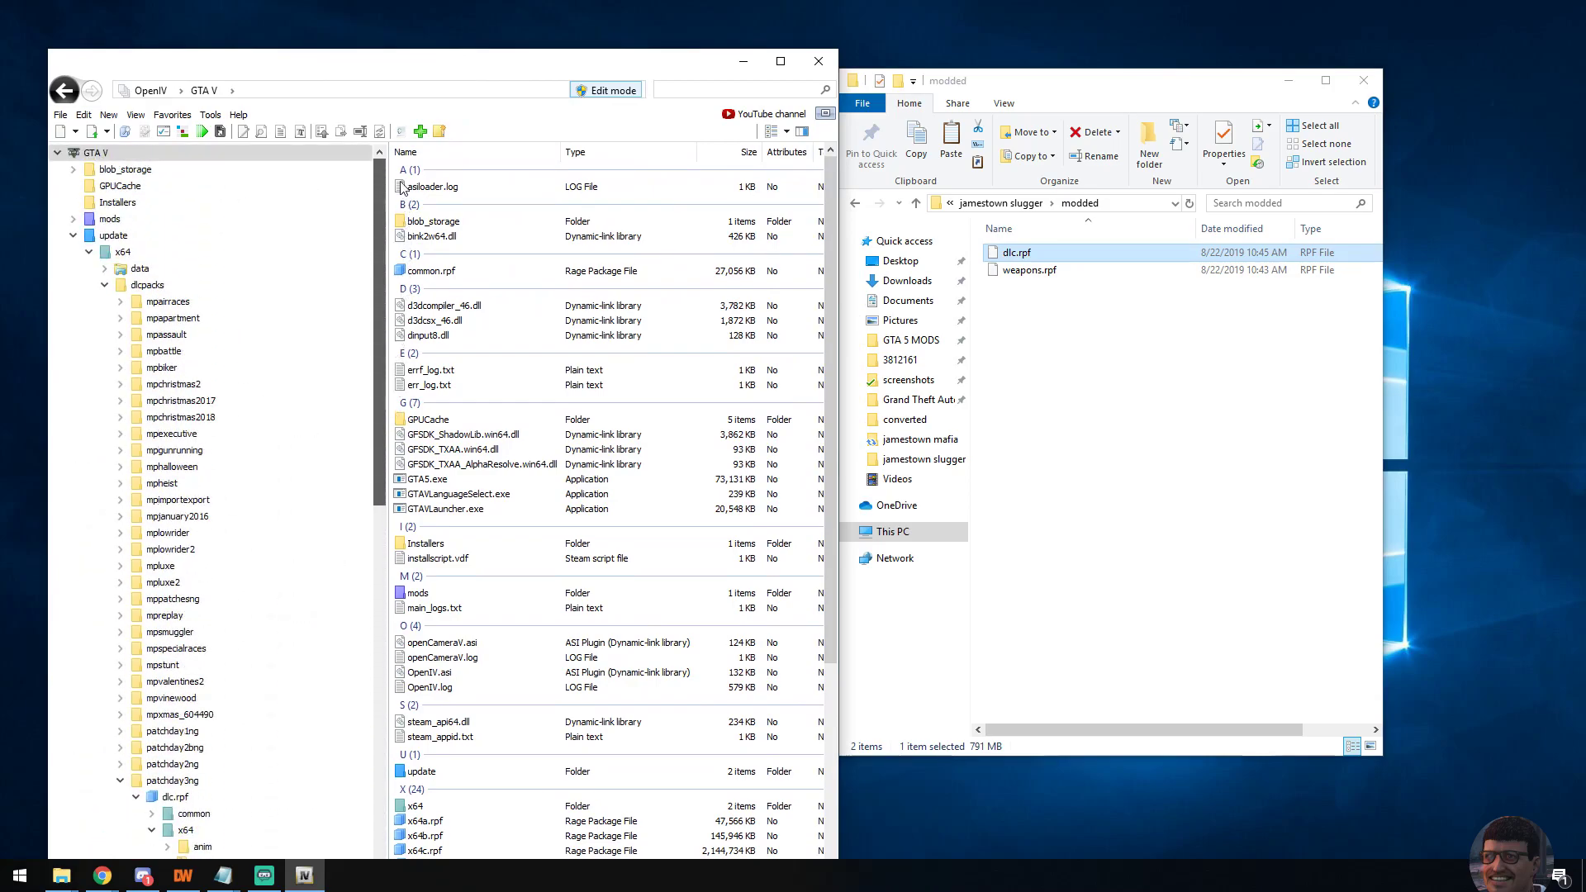
scroll(223, 428, "down", 7)
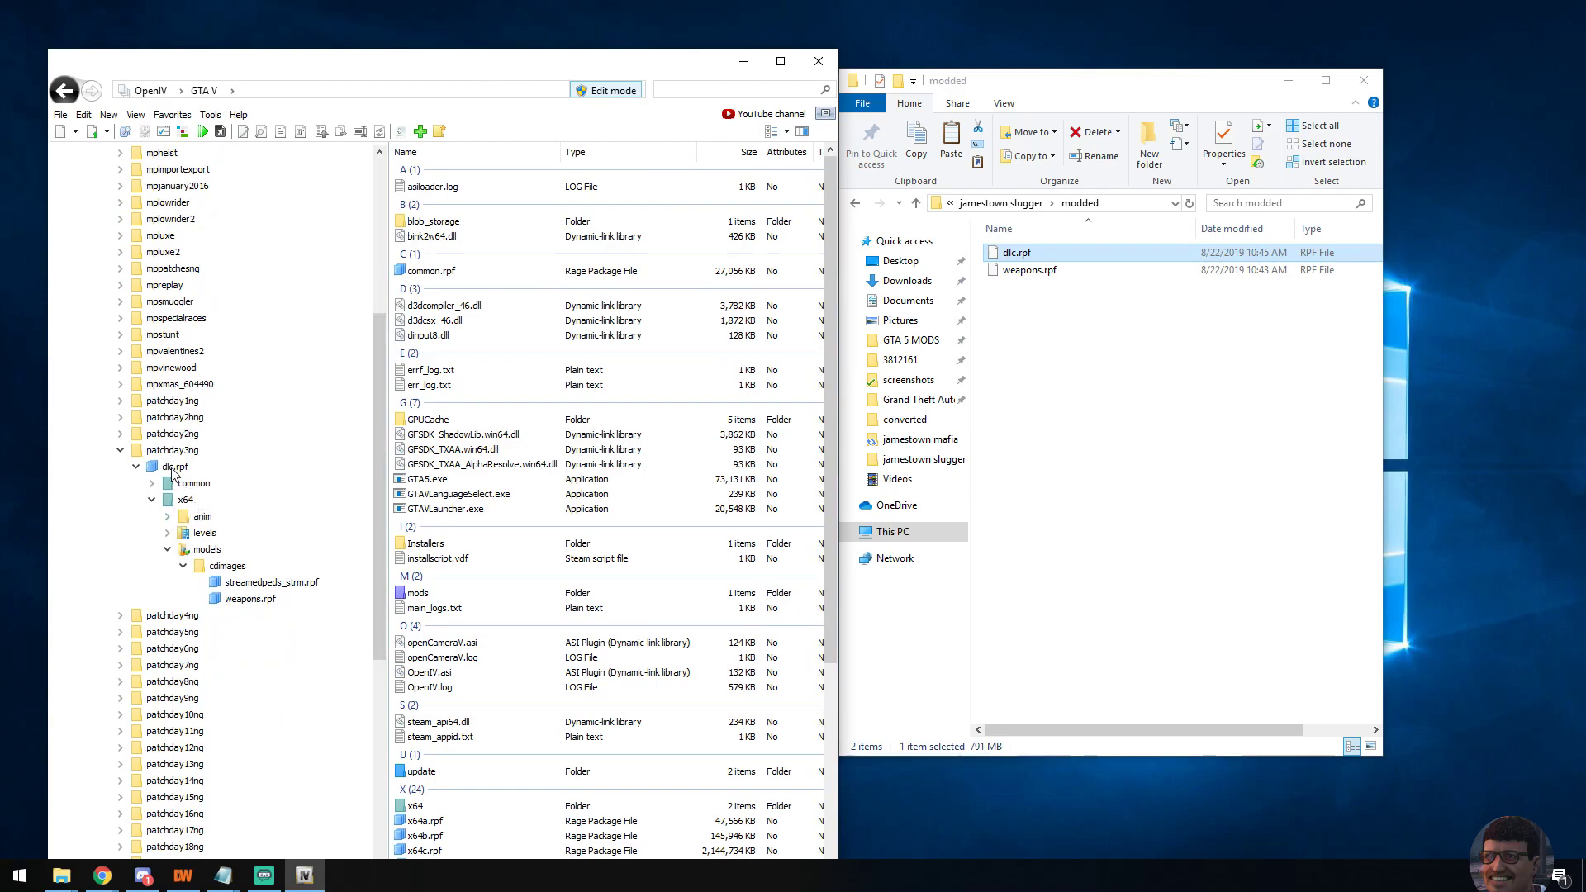
left_click(179, 453)
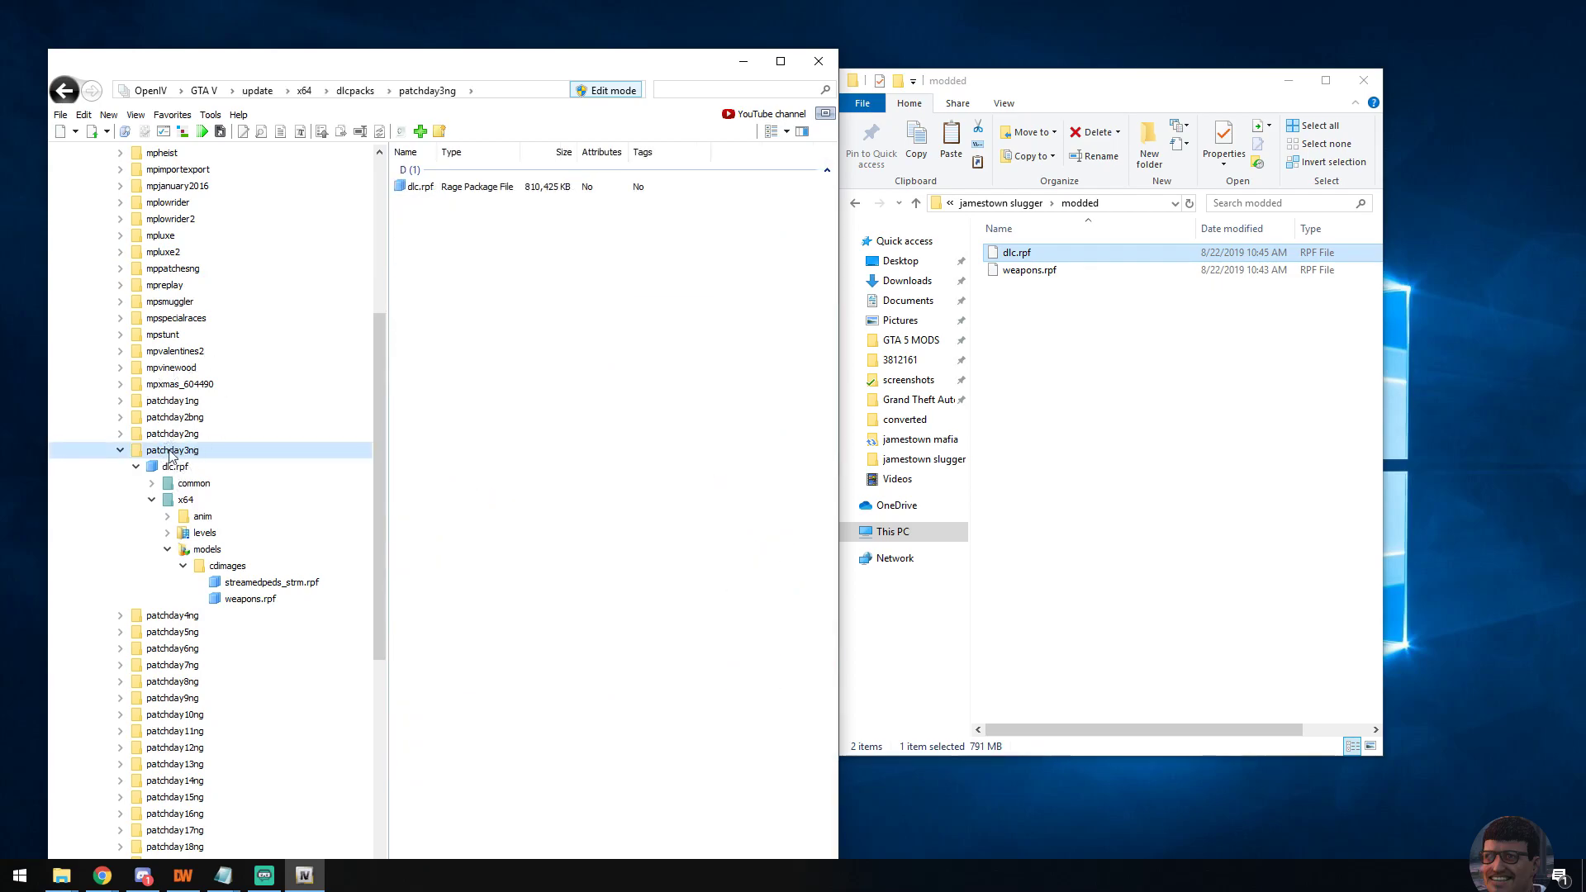
right_click(424, 191)
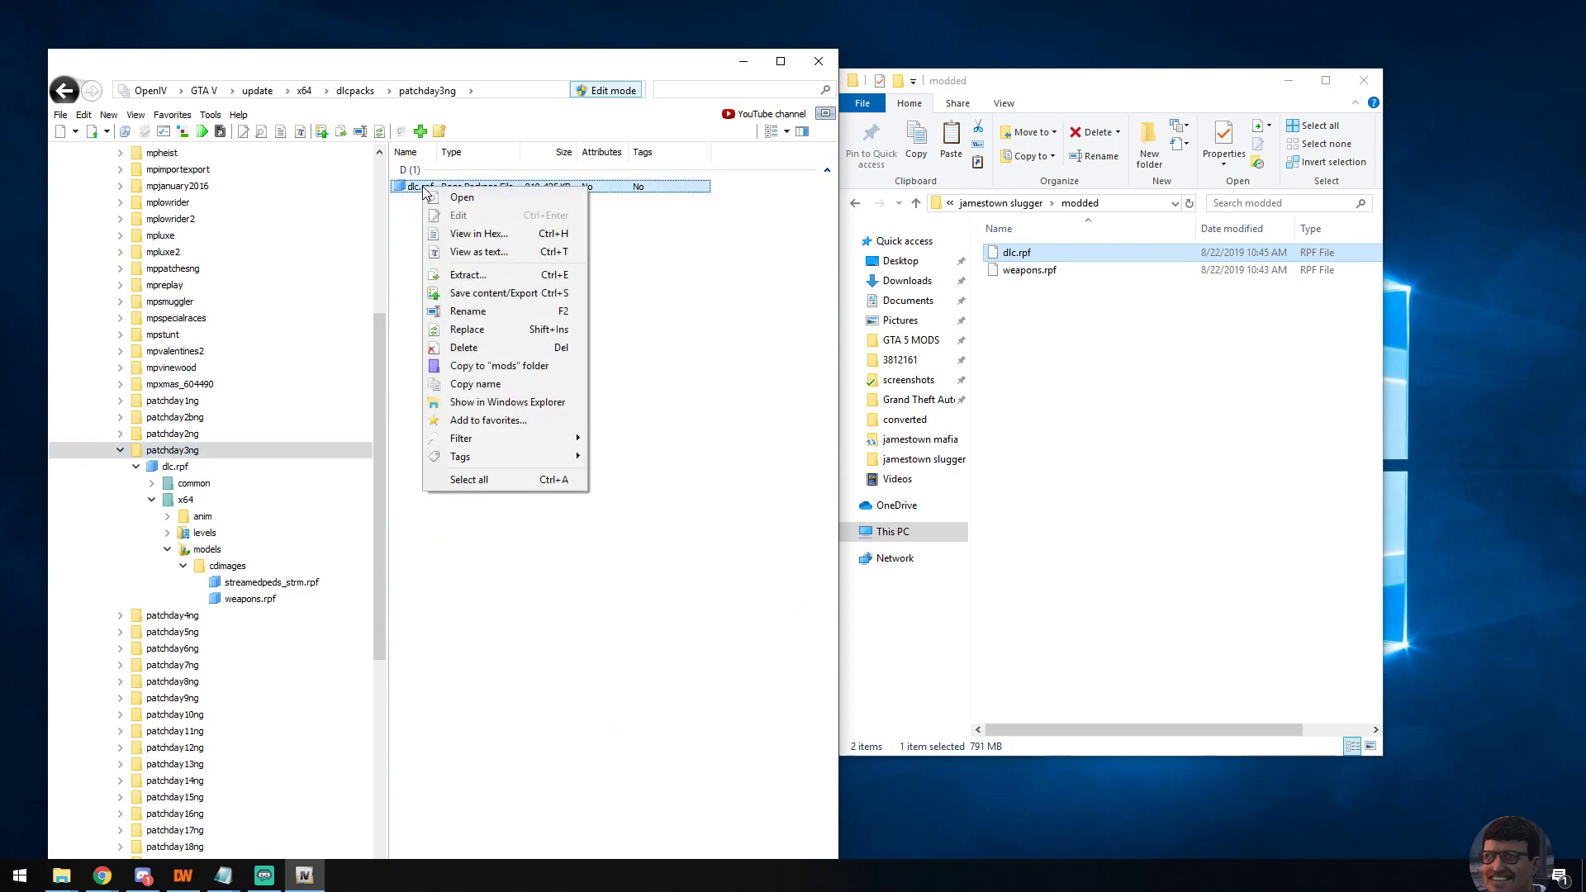
left_click(468, 329)
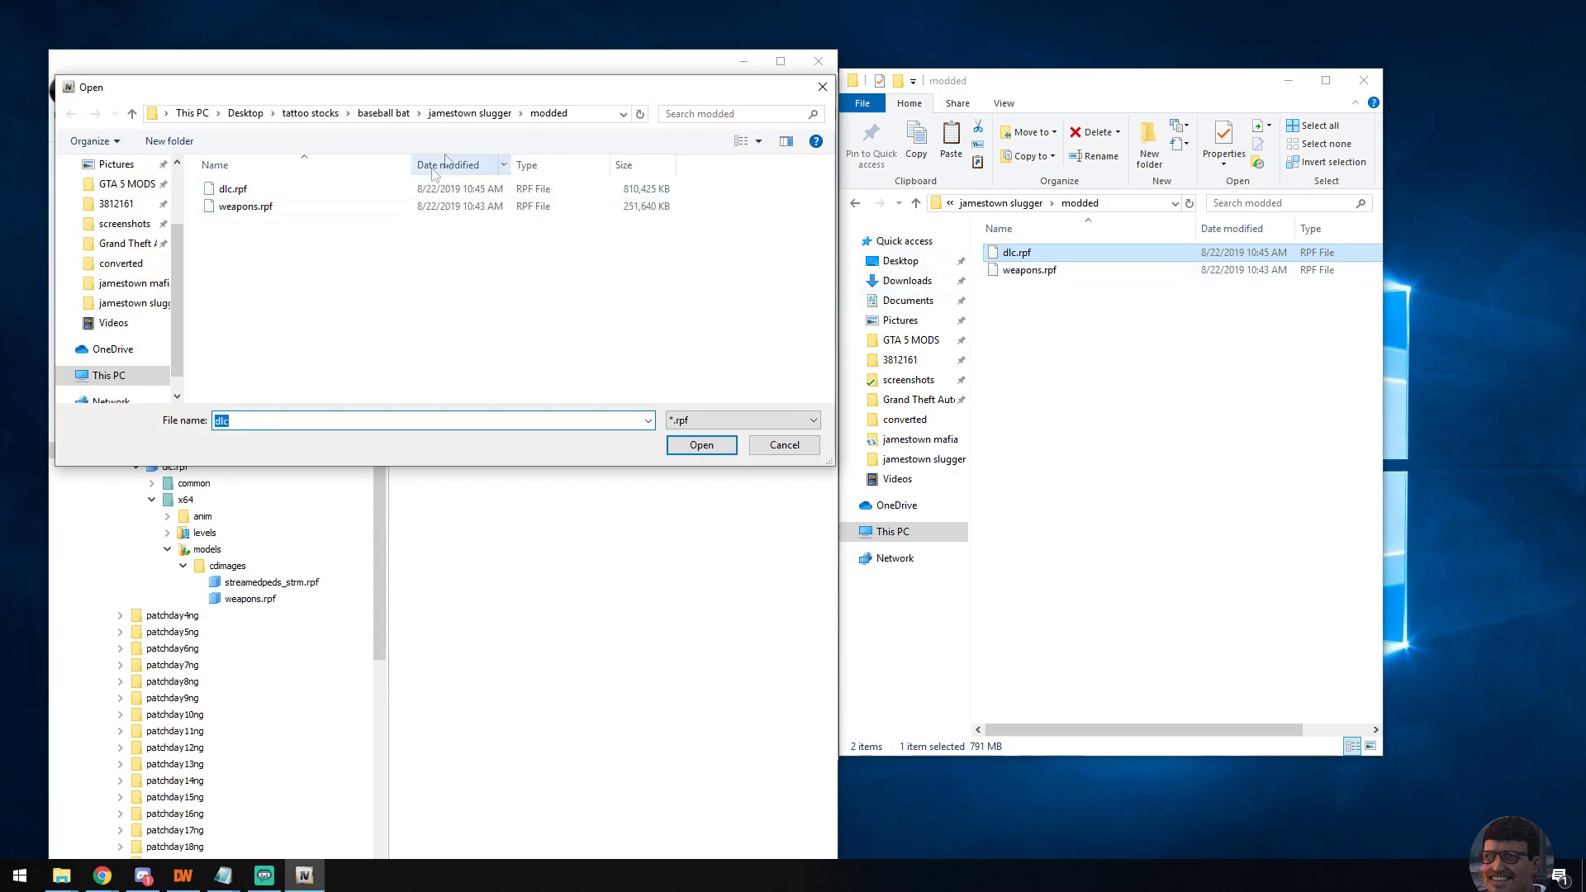
double_click(232, 189)
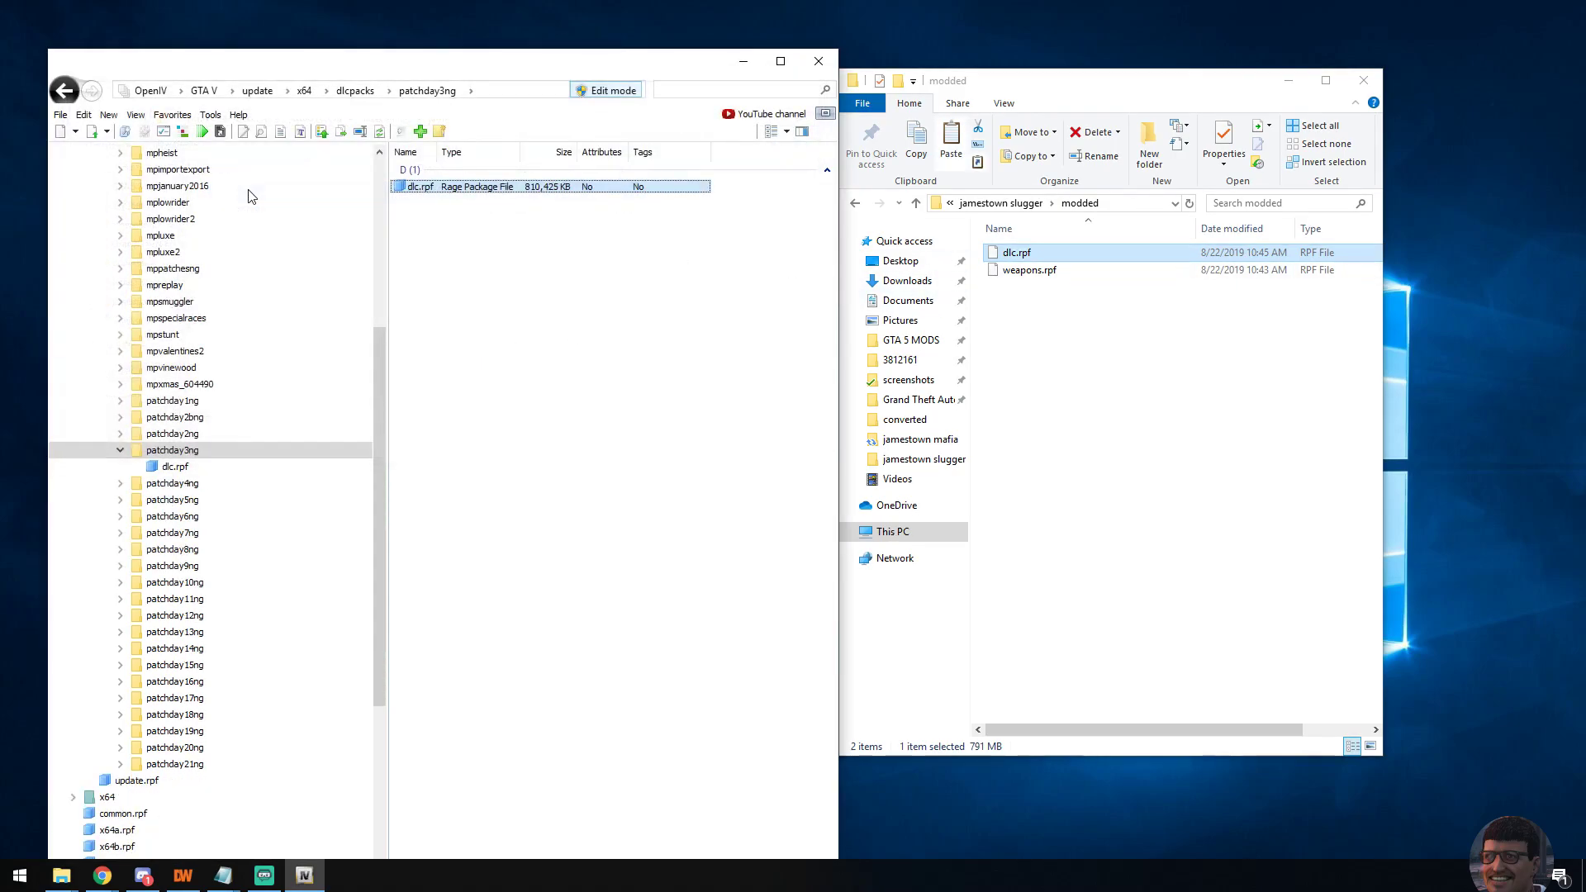
Step: Exit OpenIV, then in Explorer open jamestown slugger's clean folder and select its original dlc.rpf
left_click(61, 114)
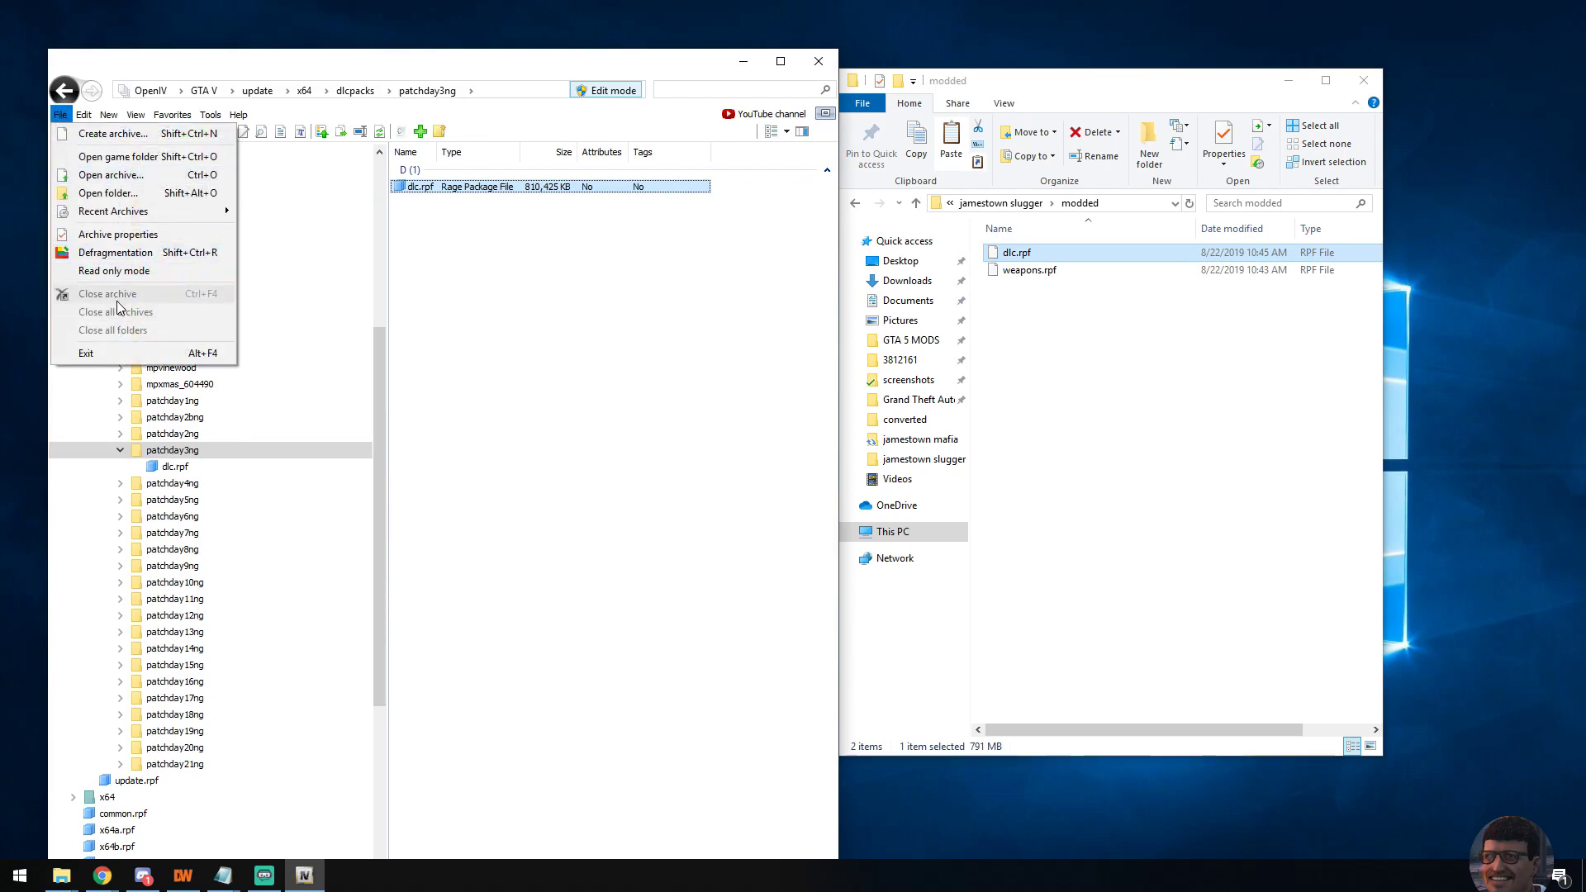
left_click(99, 355)
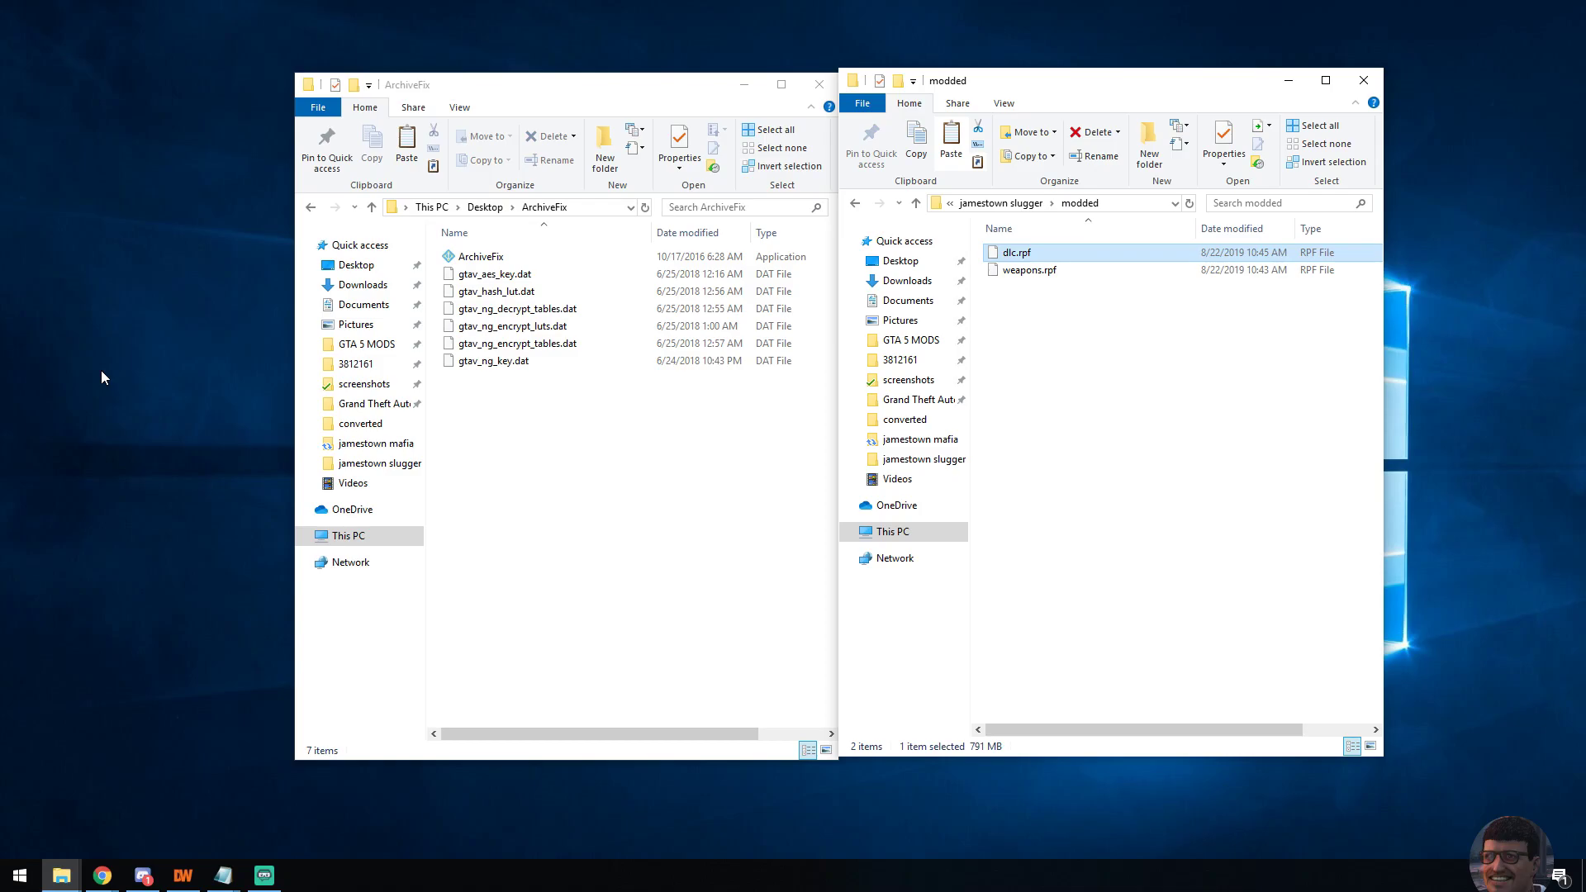
left_click(1001, 204)
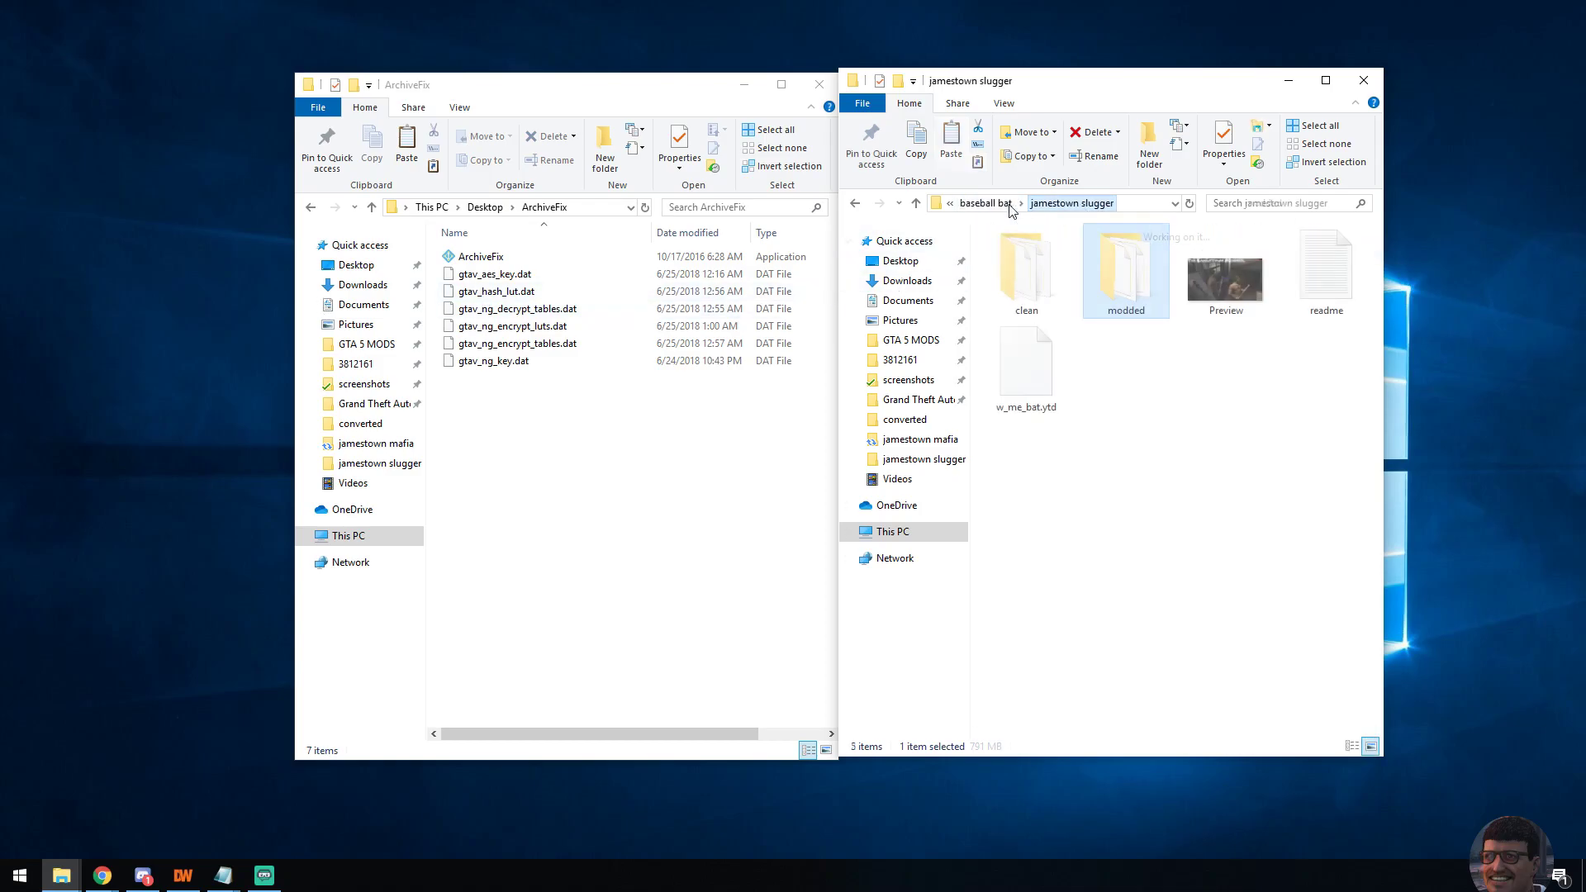
left_click(1031, 266)
double_click(1046, 275)
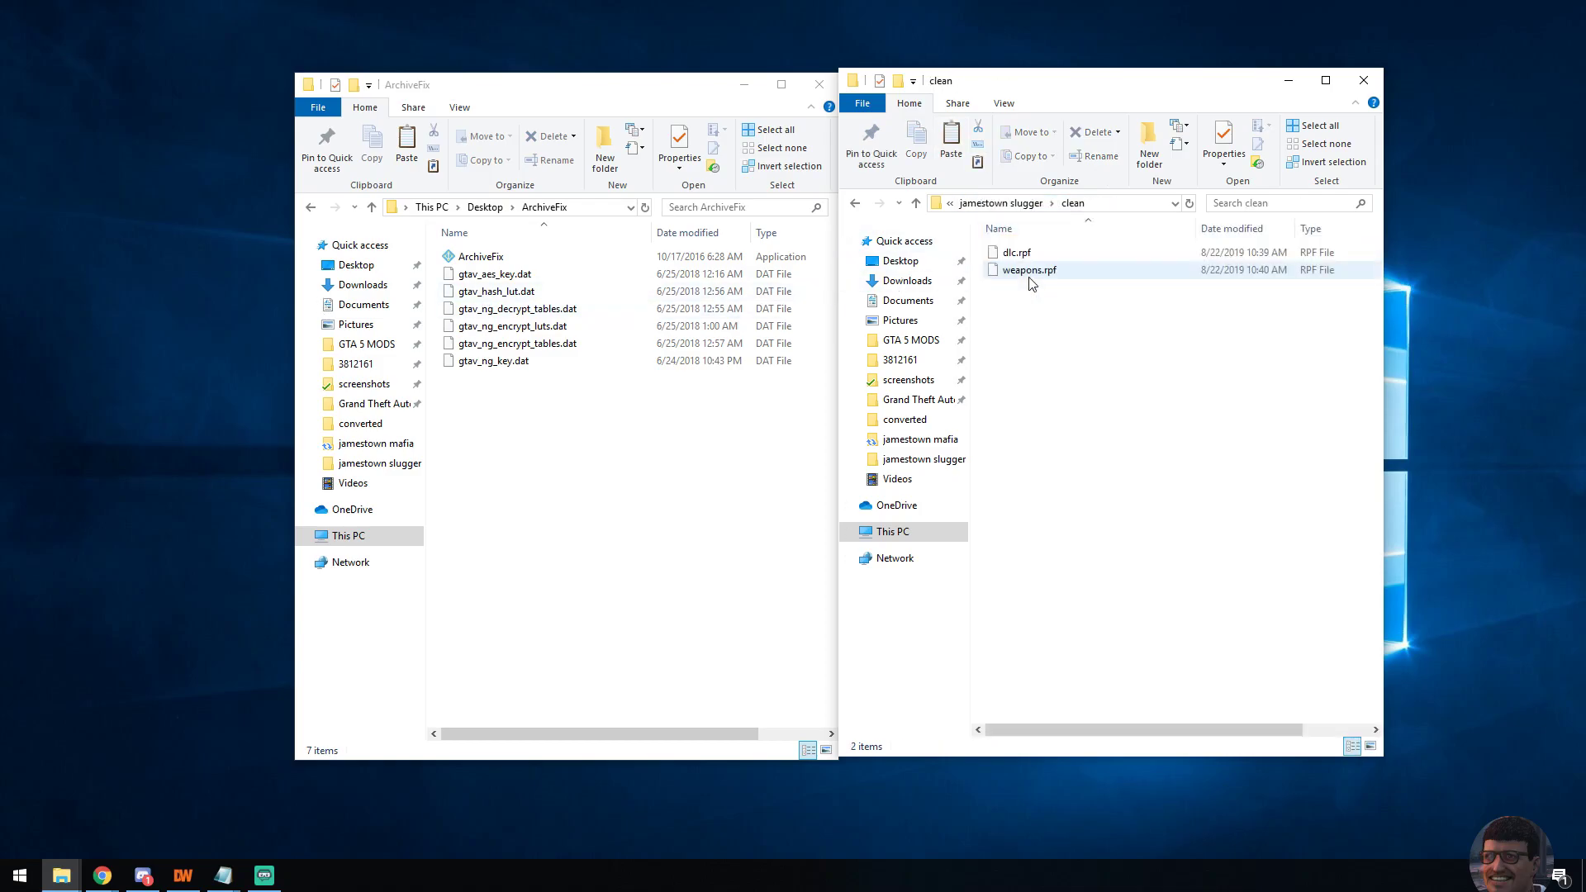
mouse_move(1014, 260)
left_mouse_down()
mouse_move(896, 330)
mouse_move(1024, 264)
left_mouse_up()
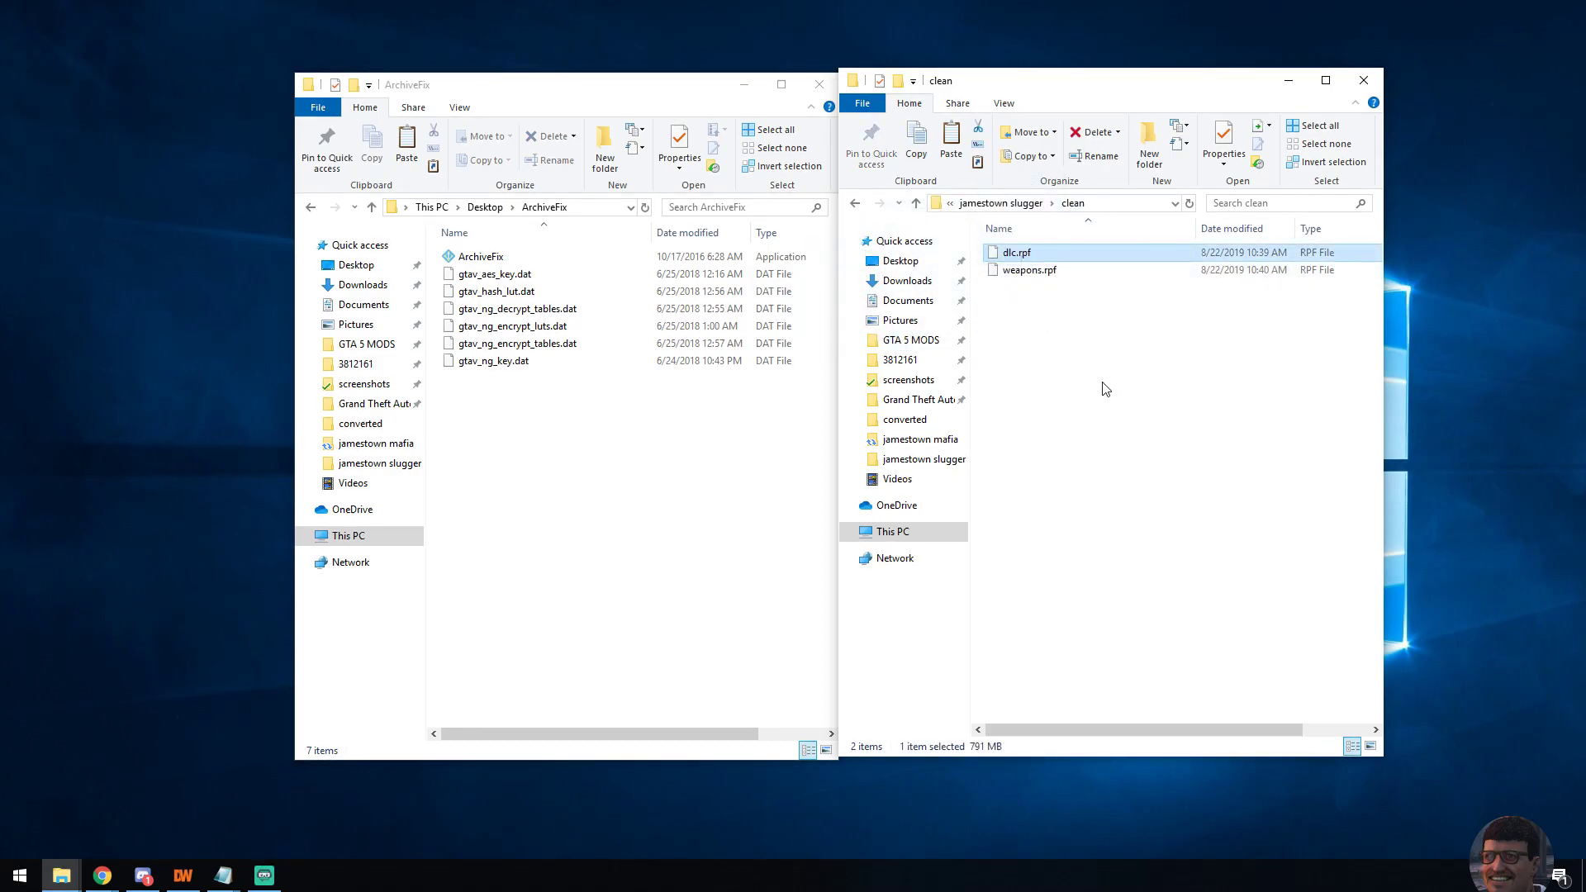